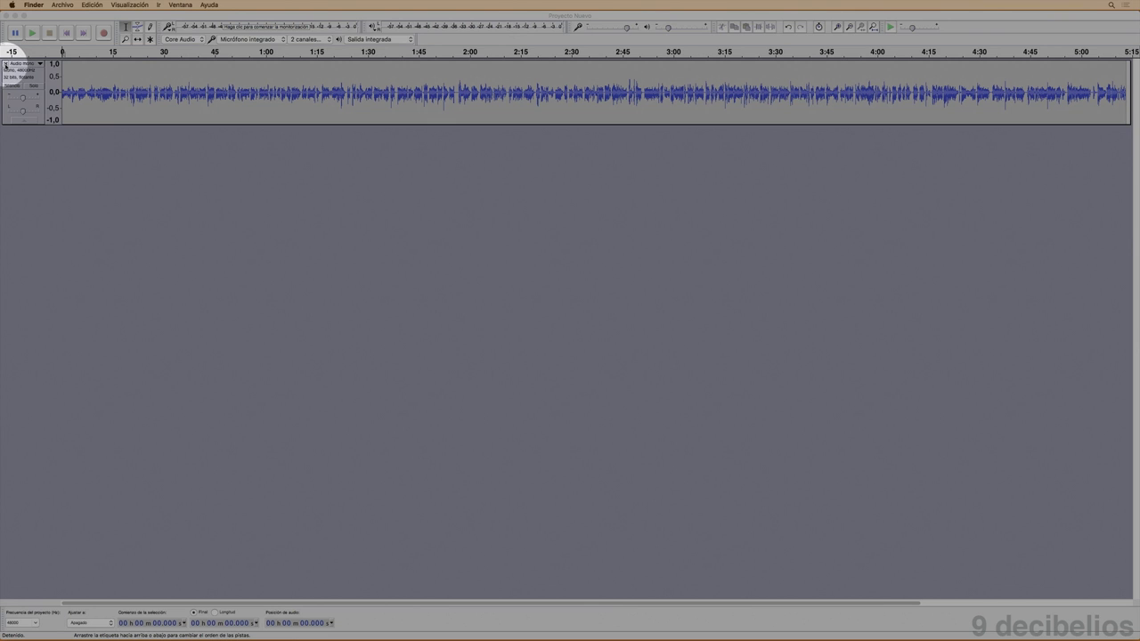
Remove the existing audio track from the project and start monitoring the microphone input level
left_click(6, 64)
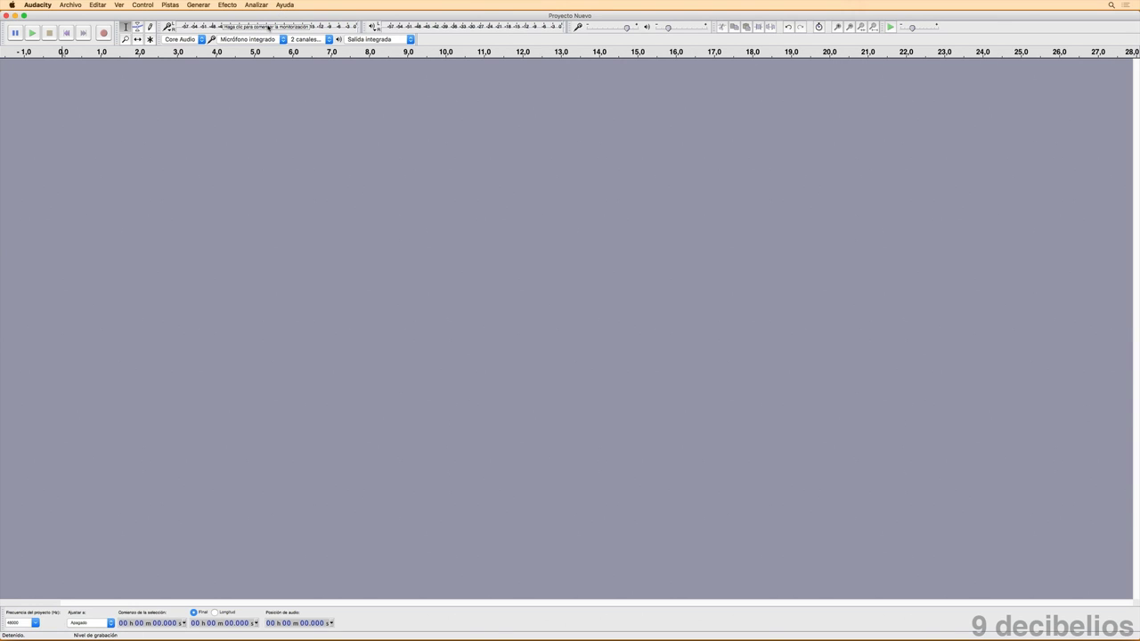
left_click(267, 28)
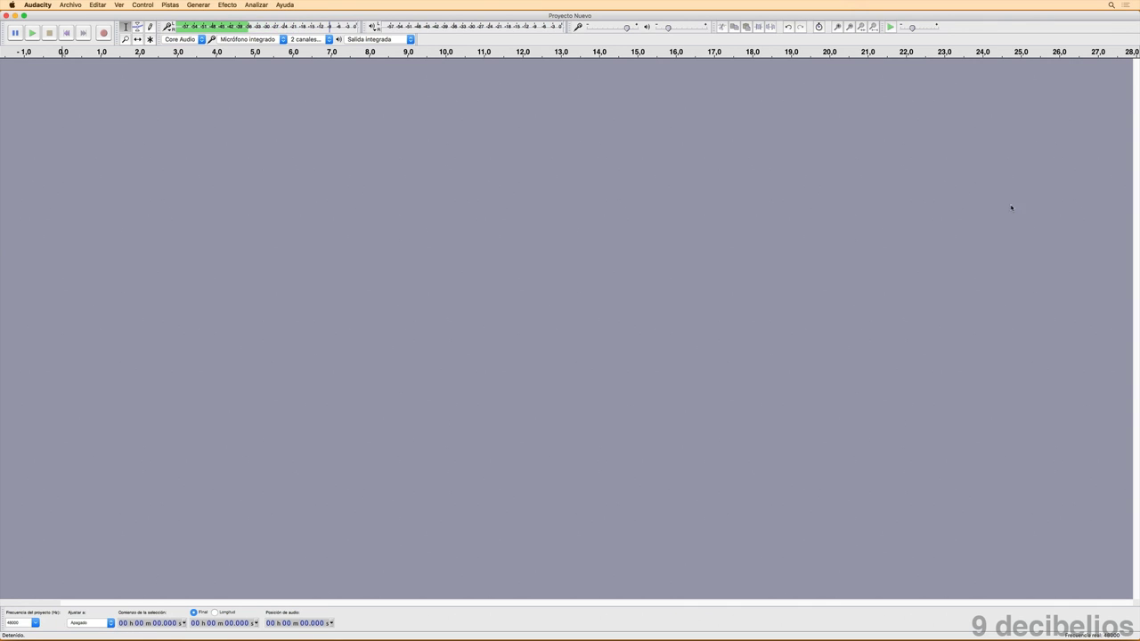
Narrow the project window, undock the recording meter as a tall vertical meter, and place it on the desktop beside the window
left_click_drag(1138, 252, 971, 250)
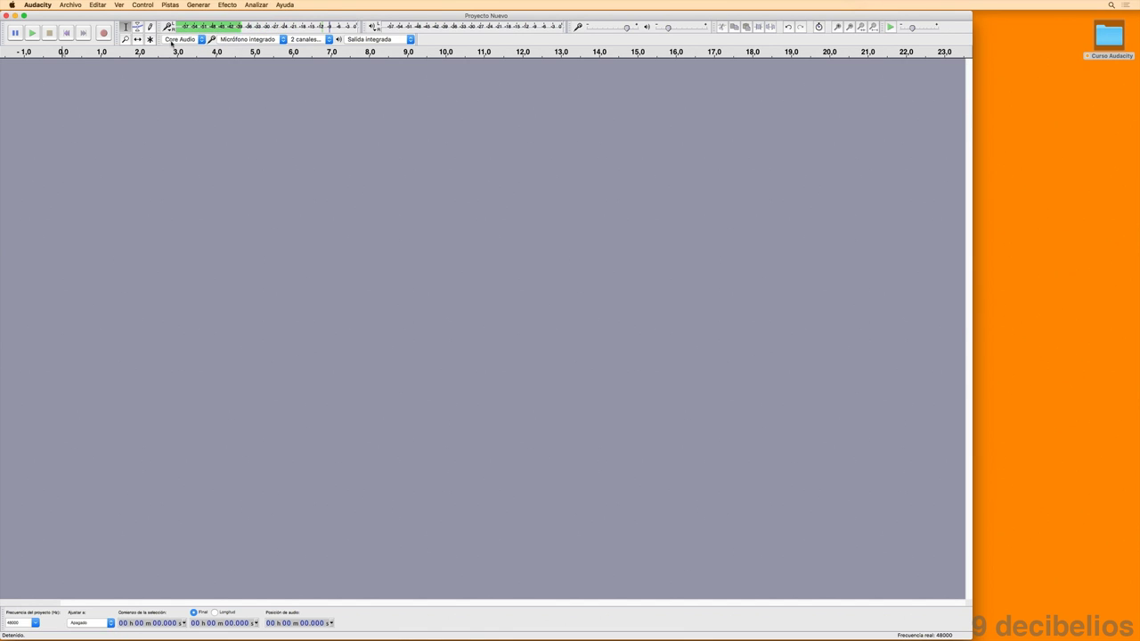
left_click_drag(159, 31, 260, 192)
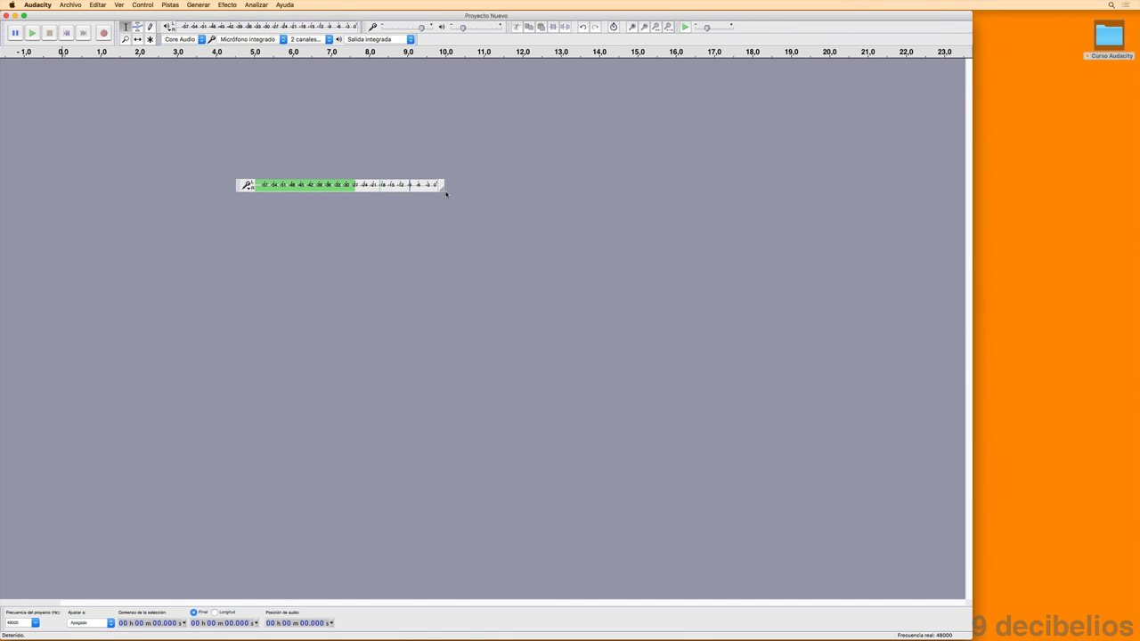
left_click_drag(442, 188, 337, 442)
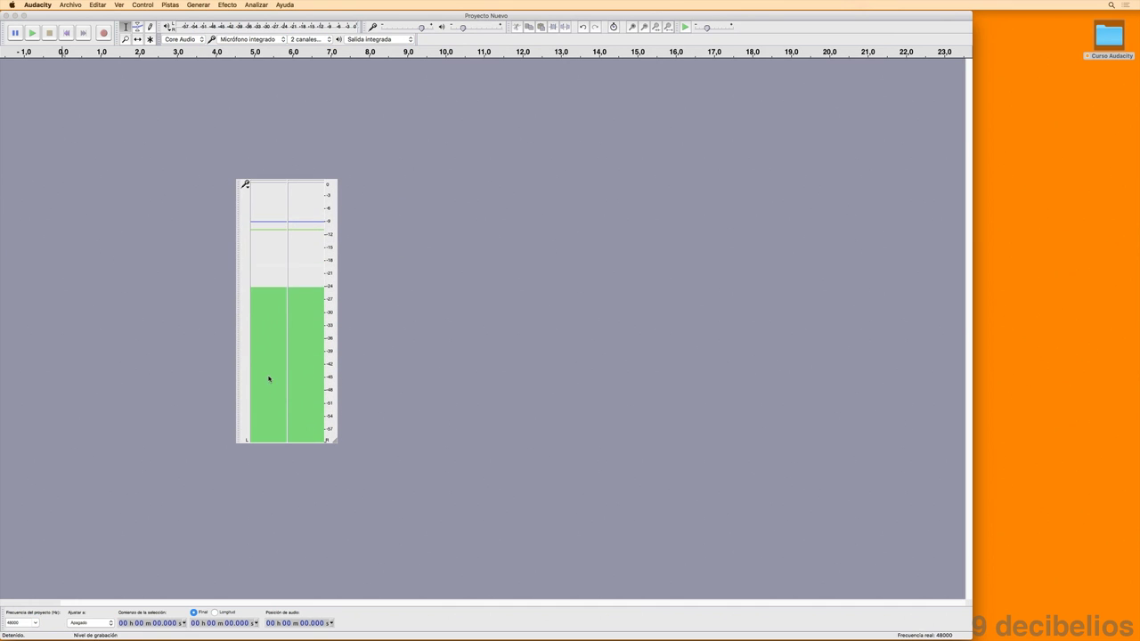
left_click_drag(238, 251, 985, 313)
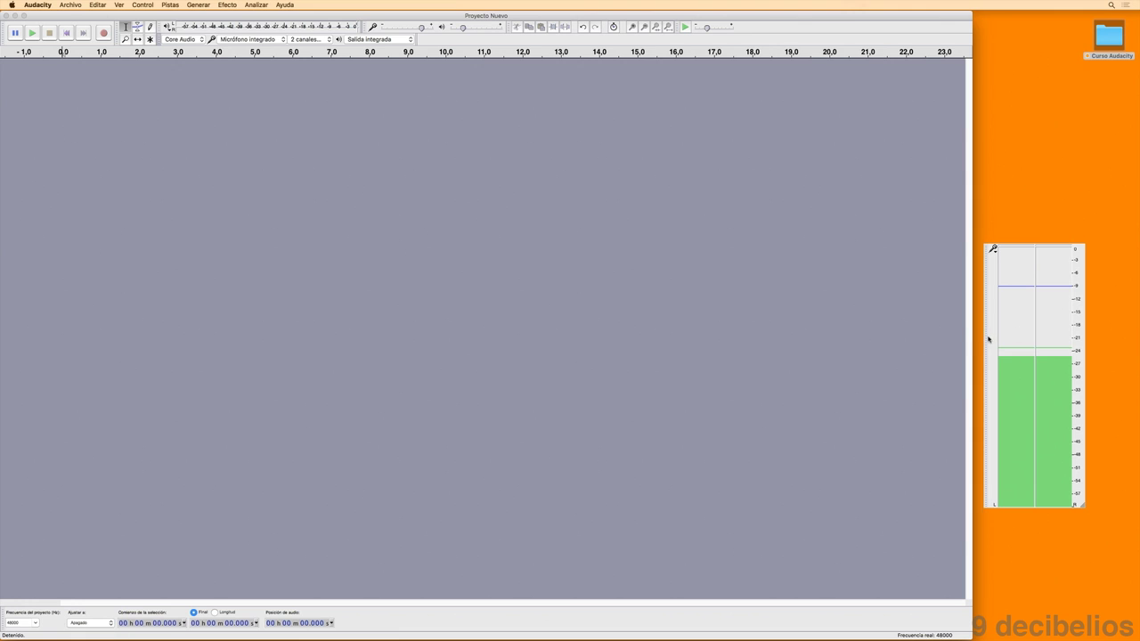
Stop and restart input monitoring on the recording meter, then raise the recording volume slightly
left_click(1027, 345)
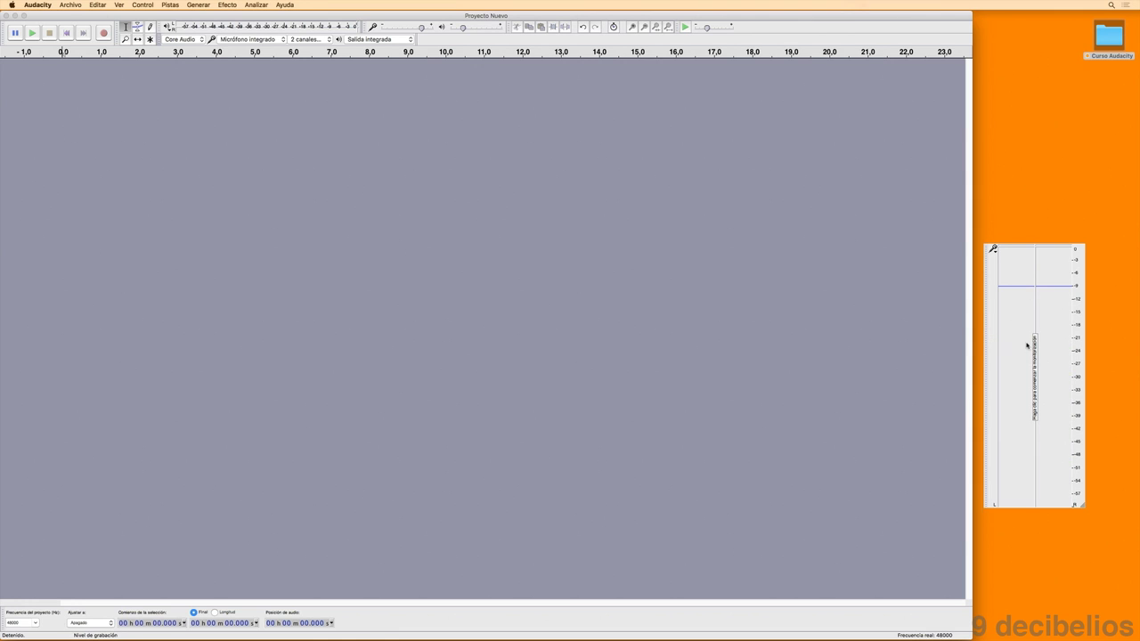
left_click(1033, 356)
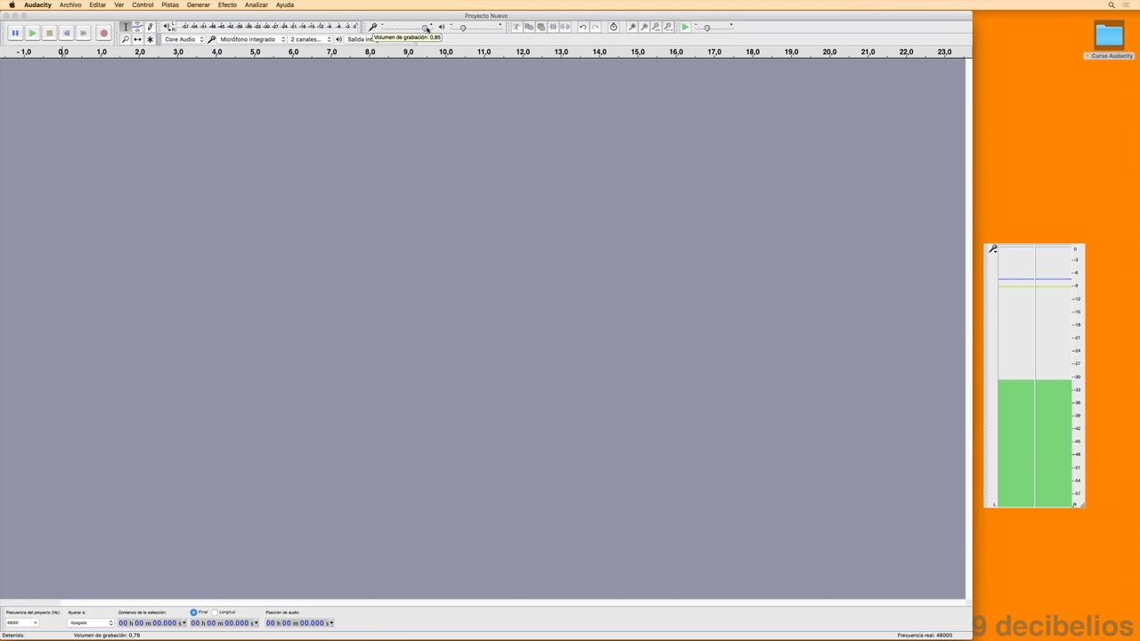
left_click(428, 39)
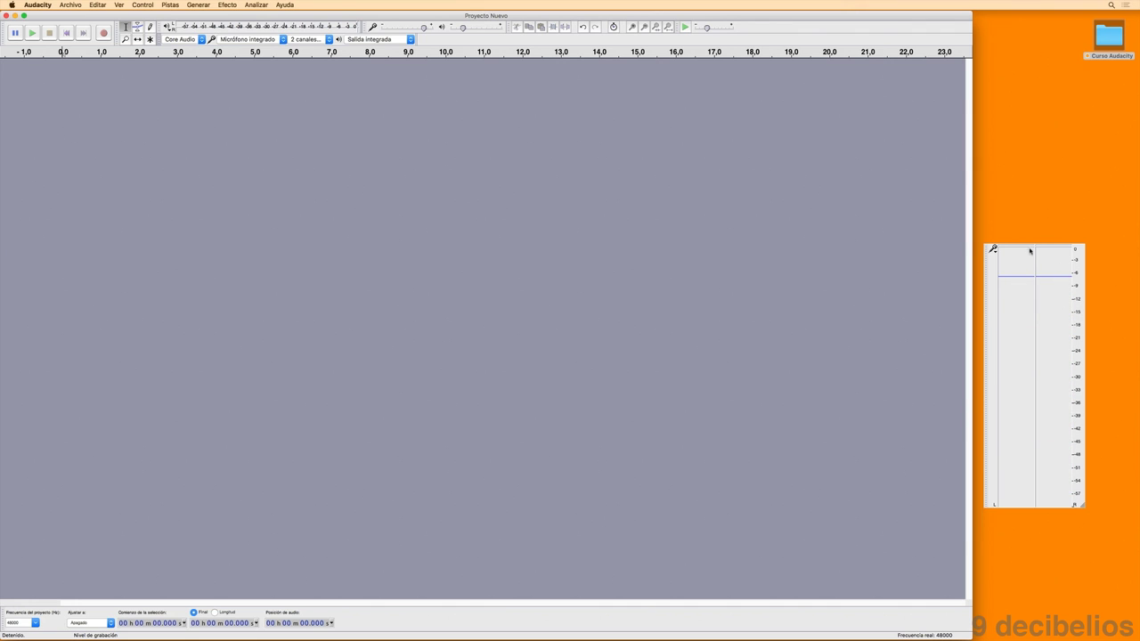
Move the floating recording meter to the upper edge of the desktop and stretch it to nearly full screen height
left_click_drag(986, 268, 985, 38)
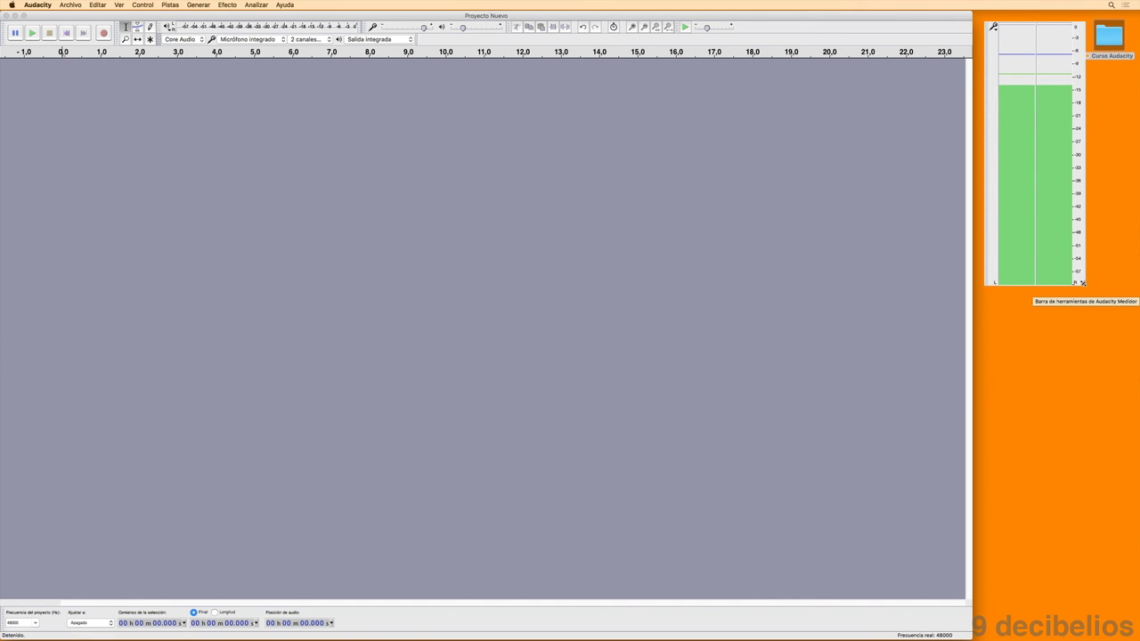
left_click_drag(1082, 283, 1085, 615)
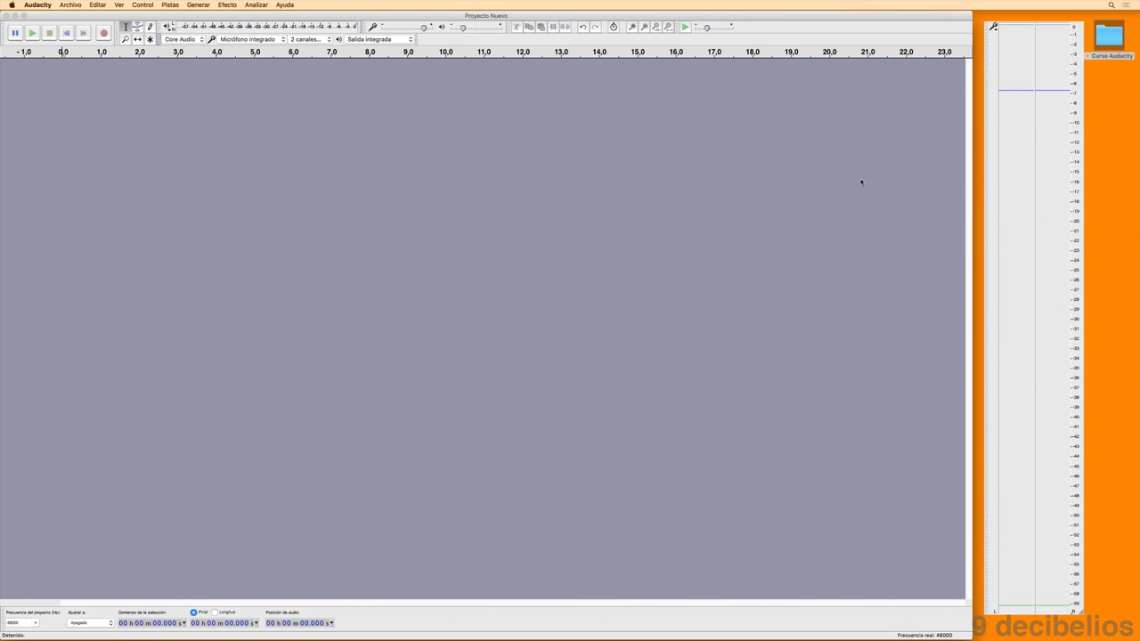
Reset all toolbars to their default layout
left_click(119, 7)
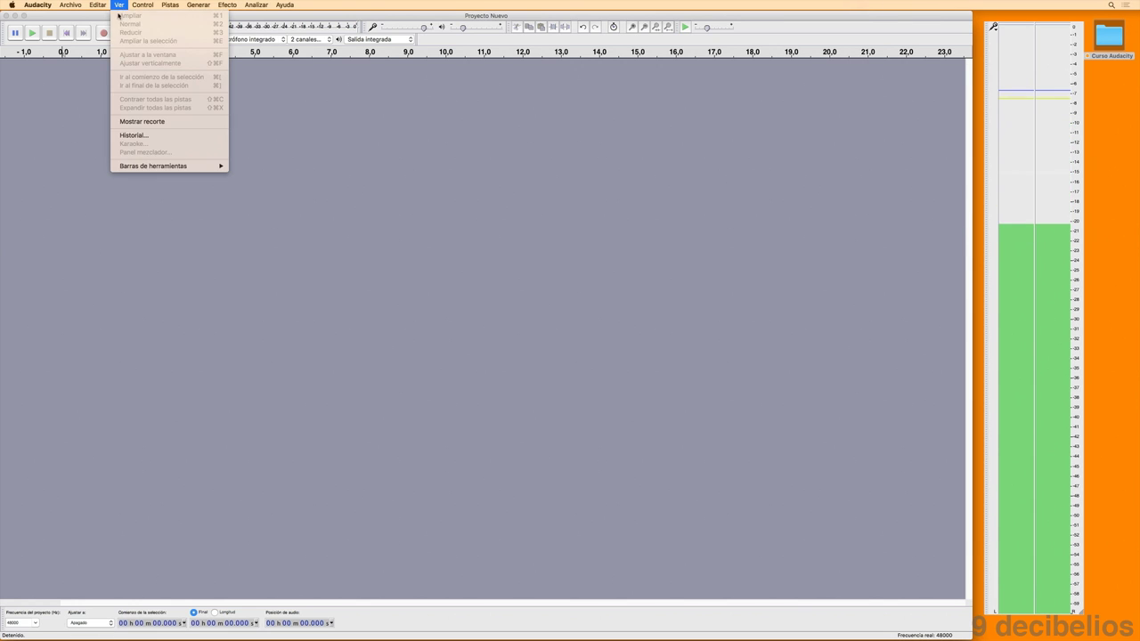
mouse_move(178, 165)
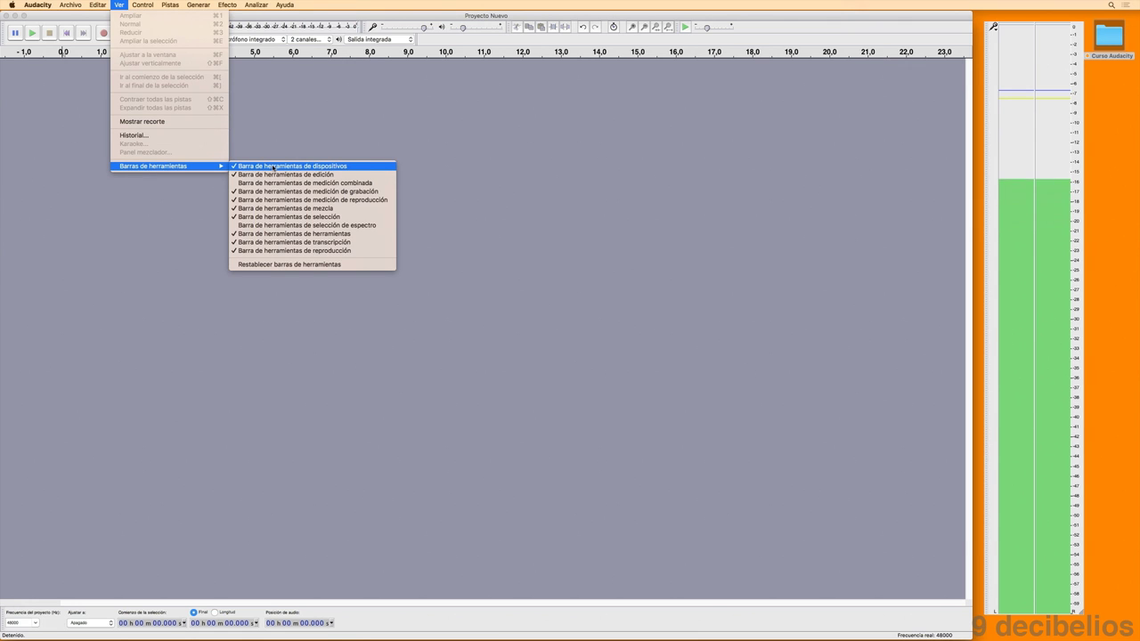
left_click(305, 264)
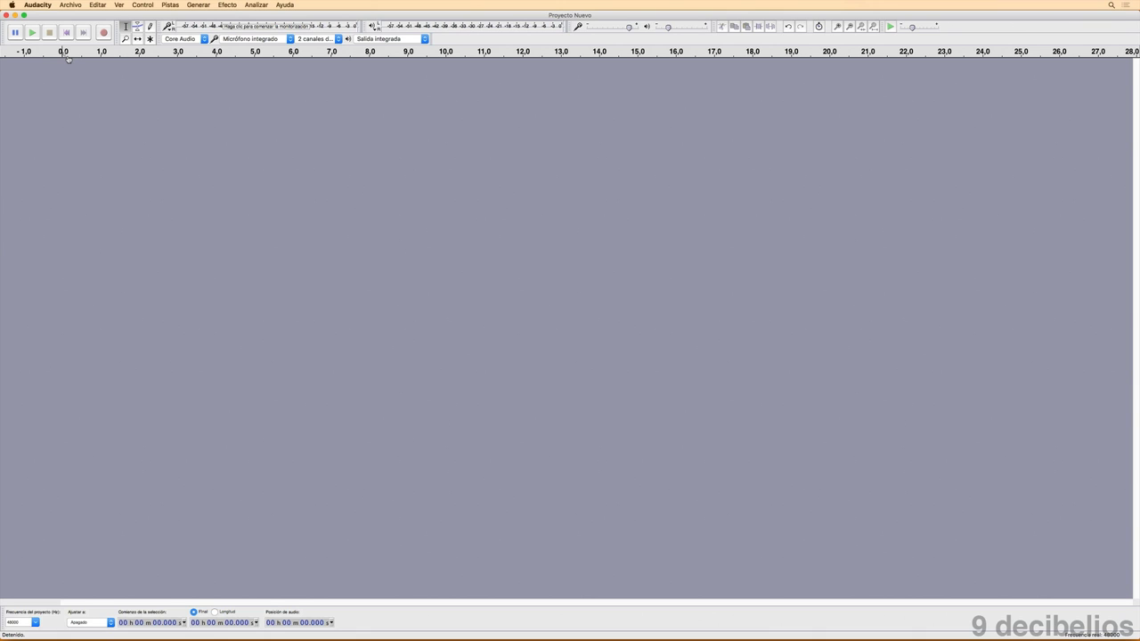
Monitor the microphone level, record a stereo take of about 19.5 seconds on a new track, and play it back
left_click(293, 24)
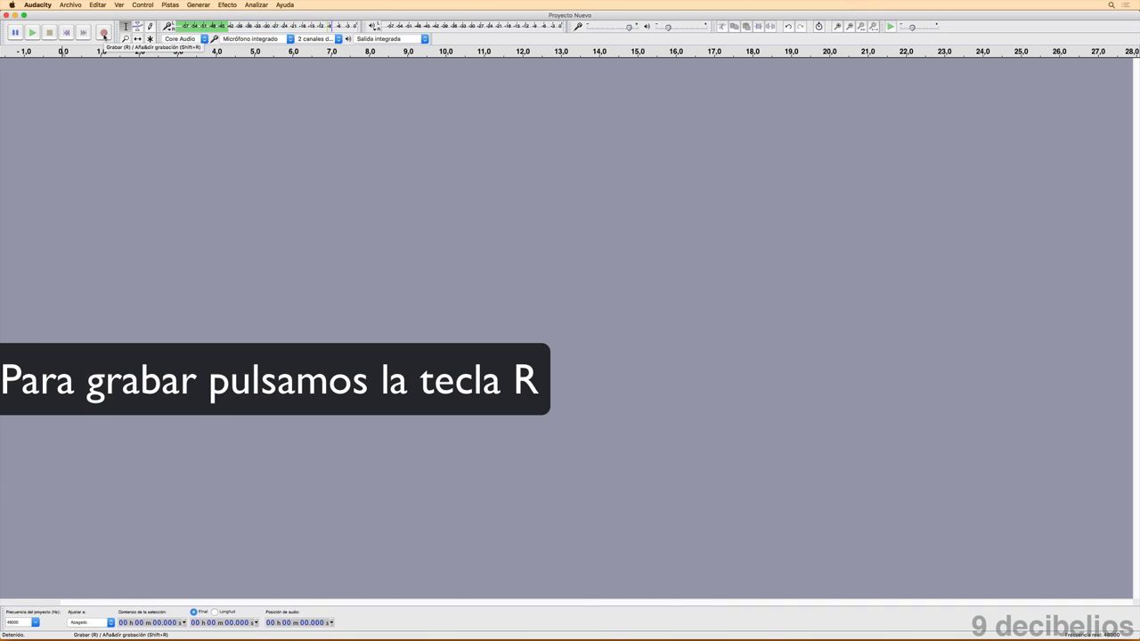
key("r")
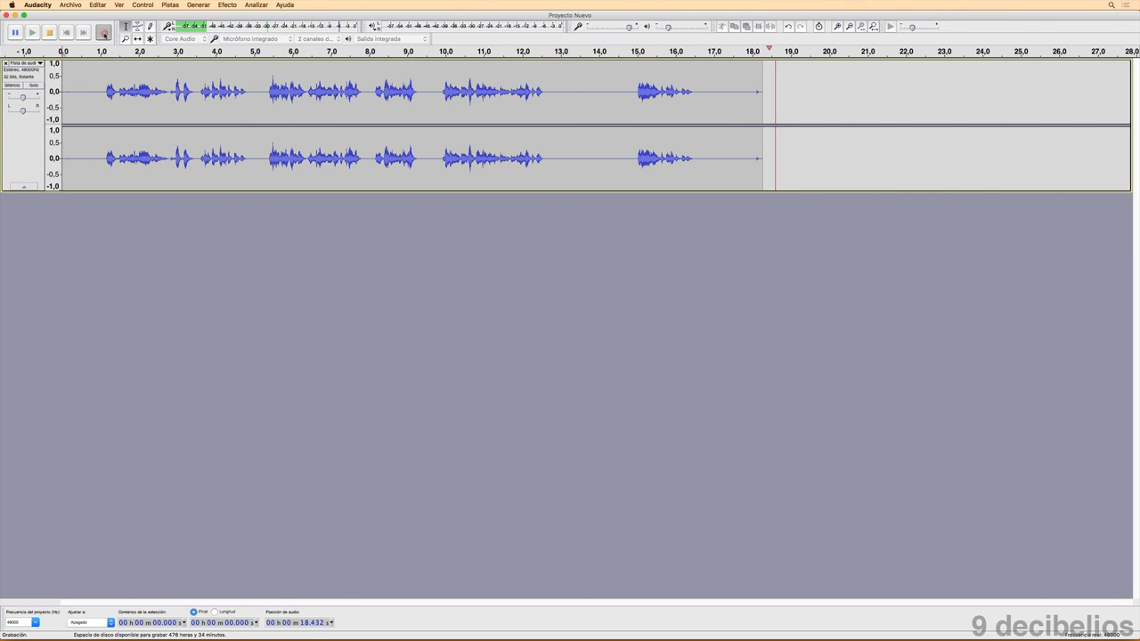
left_click(50, 32)
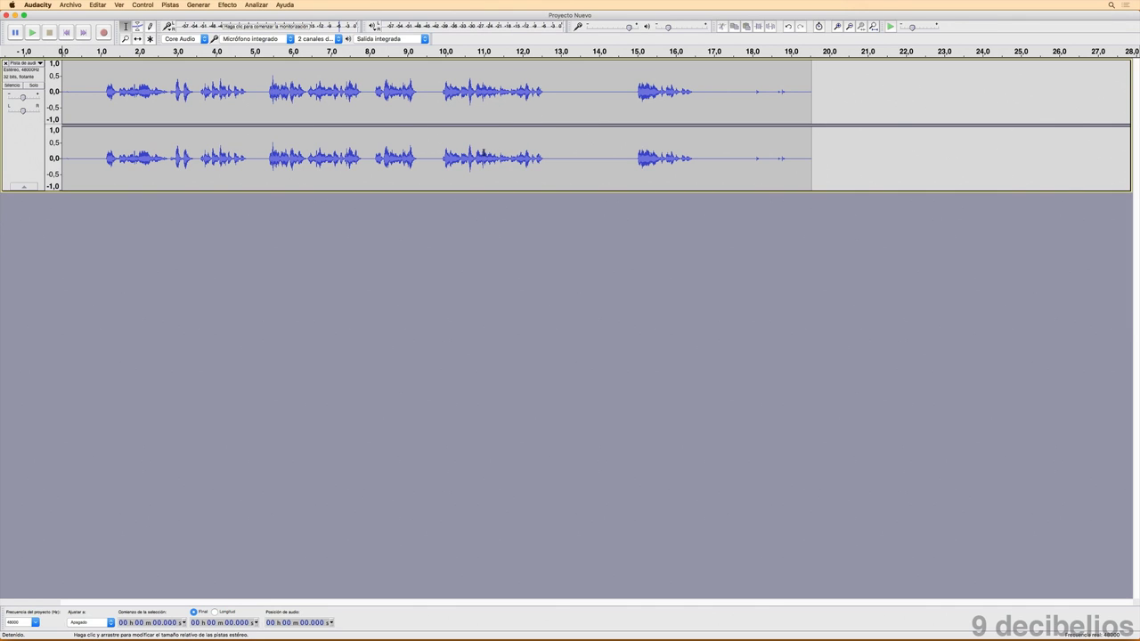
key("space")
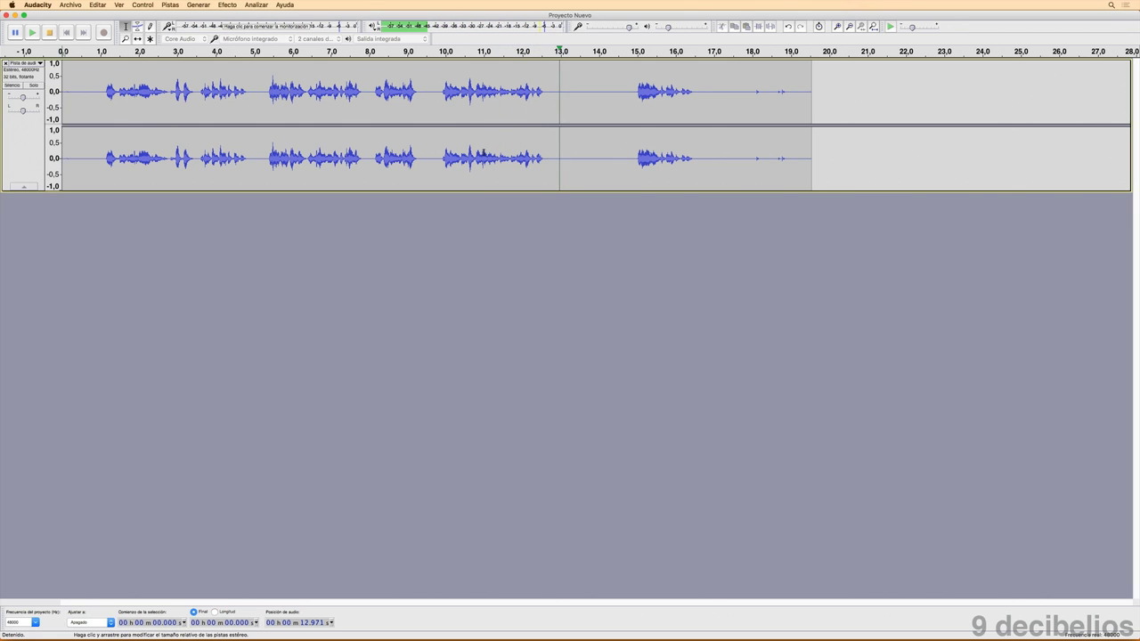
key("space")
Rename the recorded track "Grabación curso"
left_click(34, 64)
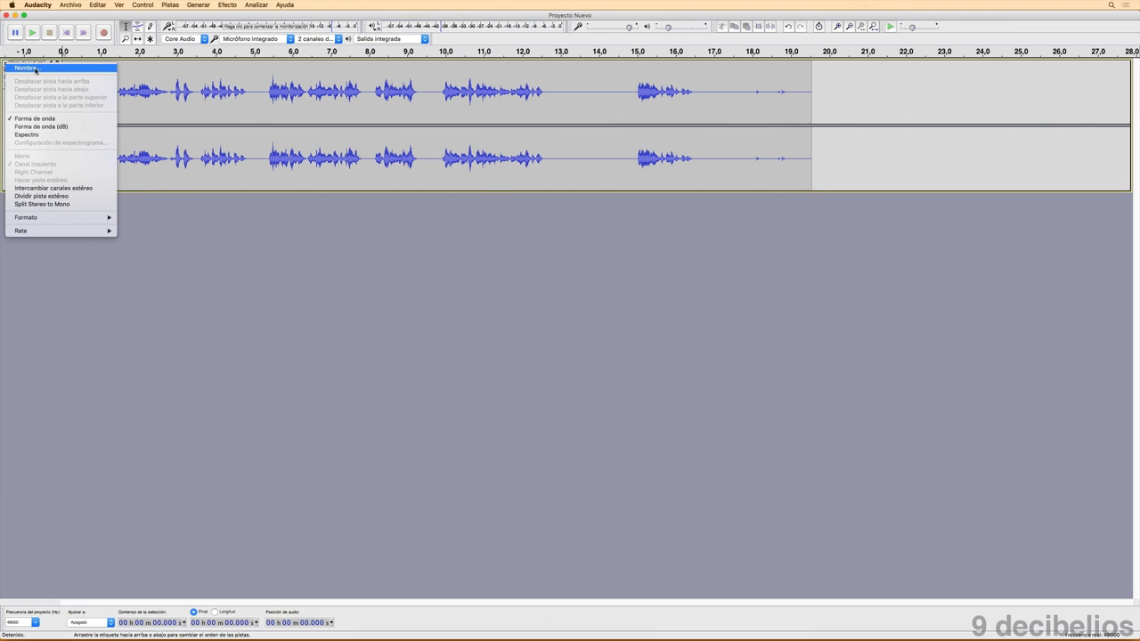
left_click(35, 68)
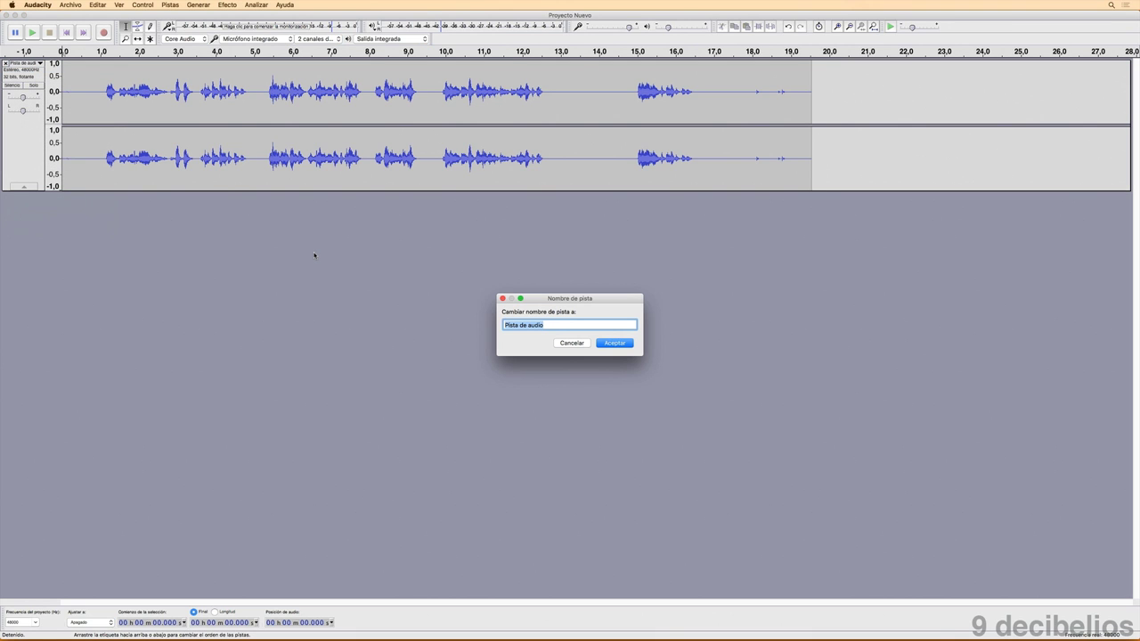
type("Grabación curso")
key("Return")
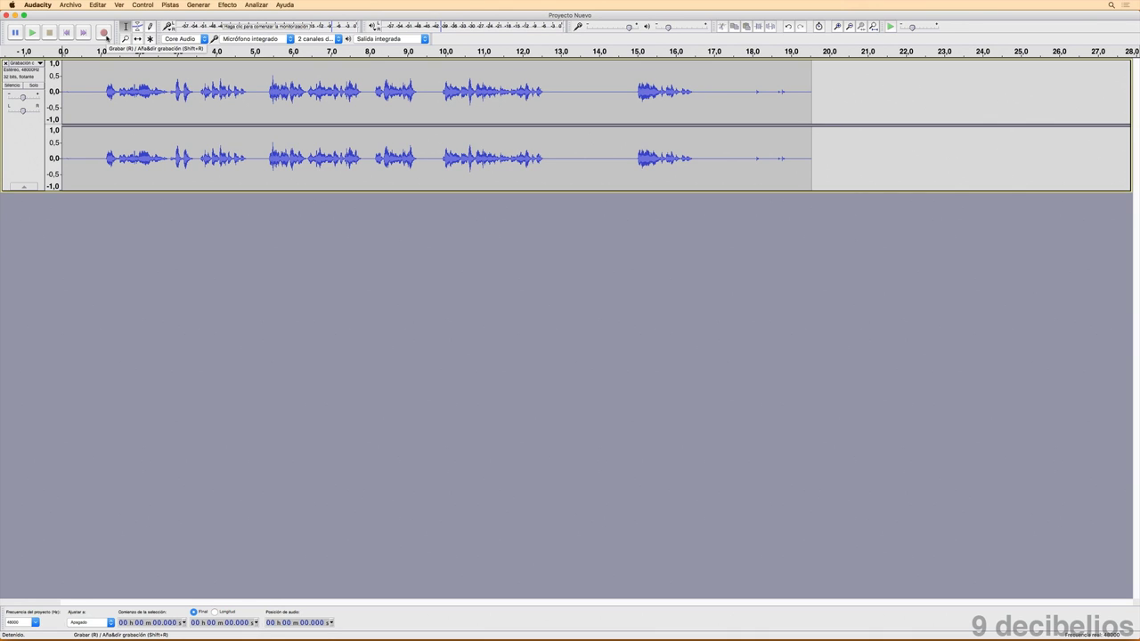
Mute the recorded track and record another stereo take of about 12 seconds on a new track below it
left_click(12, 85)
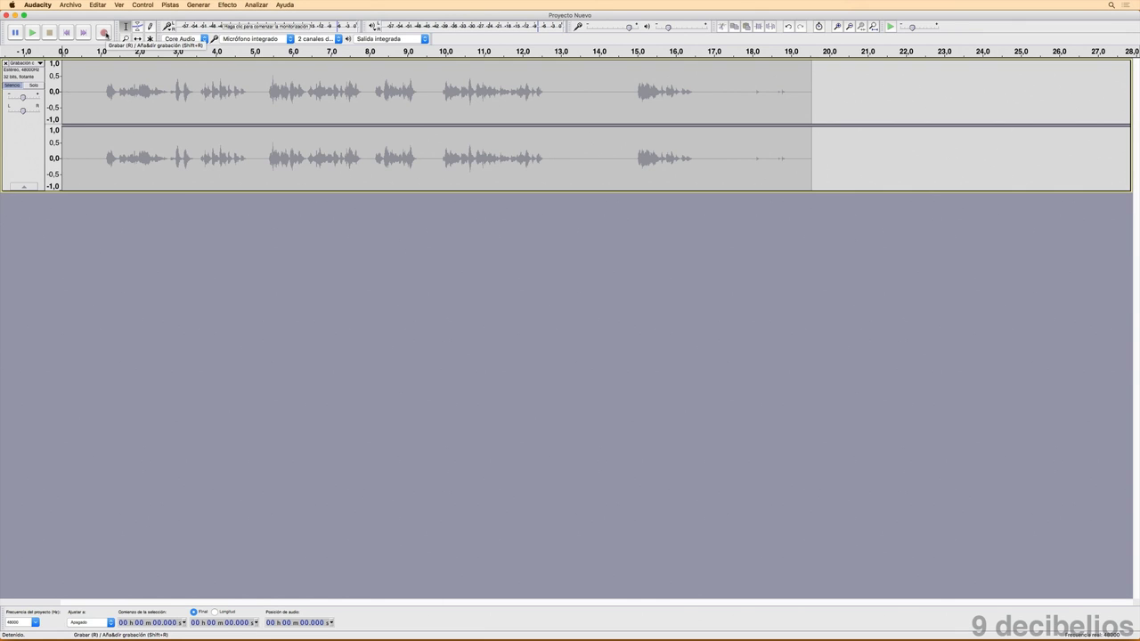
left_click(105, 33)
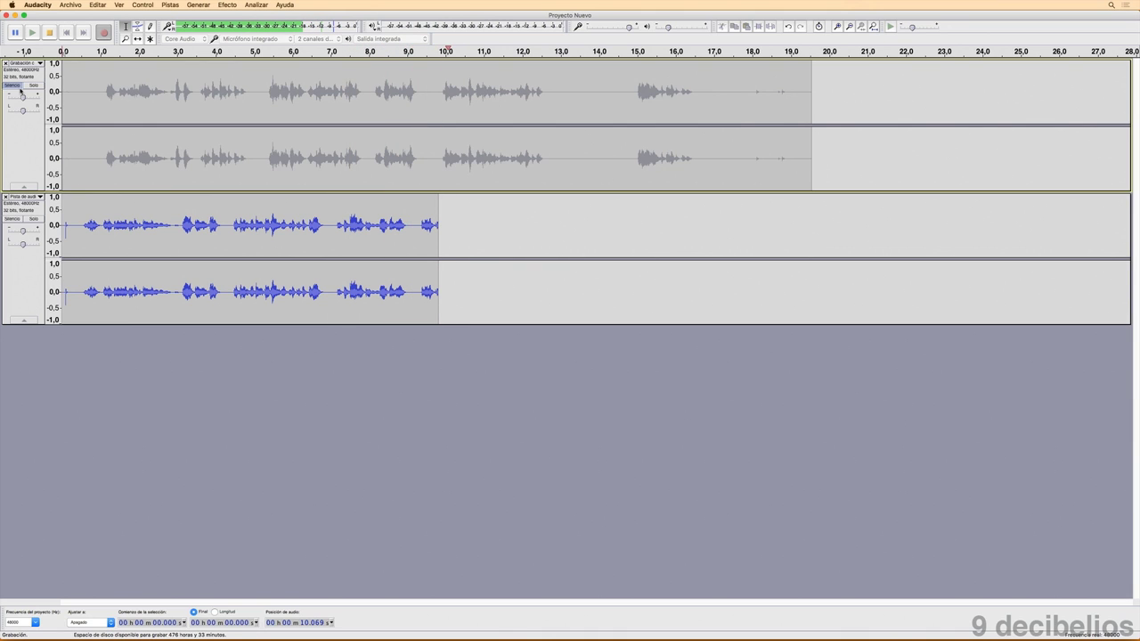
left_click(49, 33)
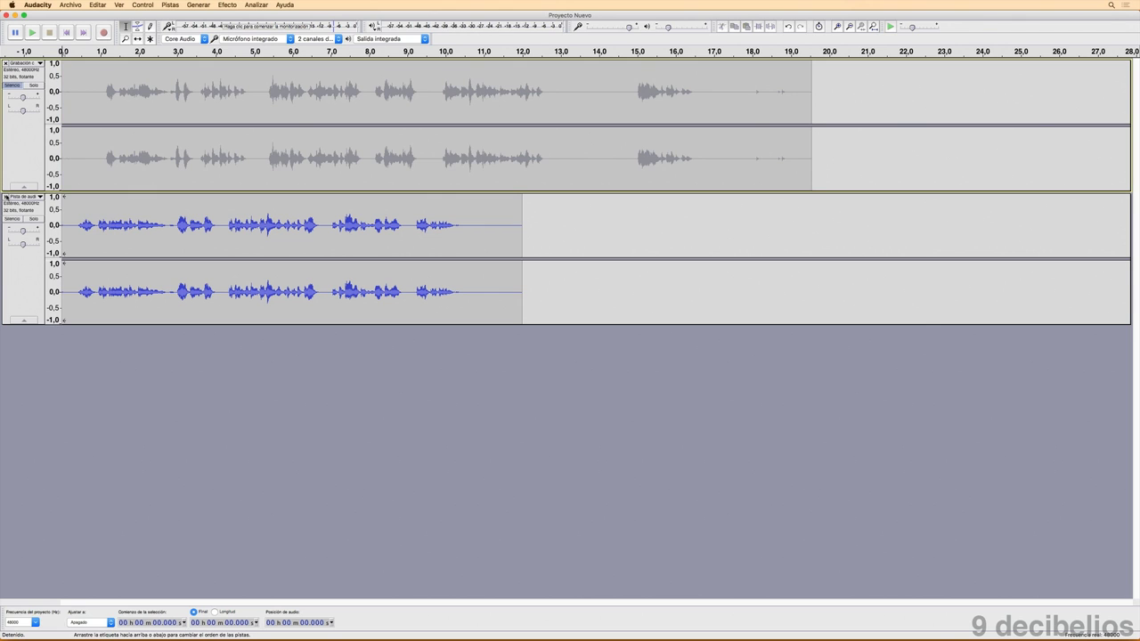
Delete the second track and unmute the first one
left_click(6, 196)
left_click(10, 85)
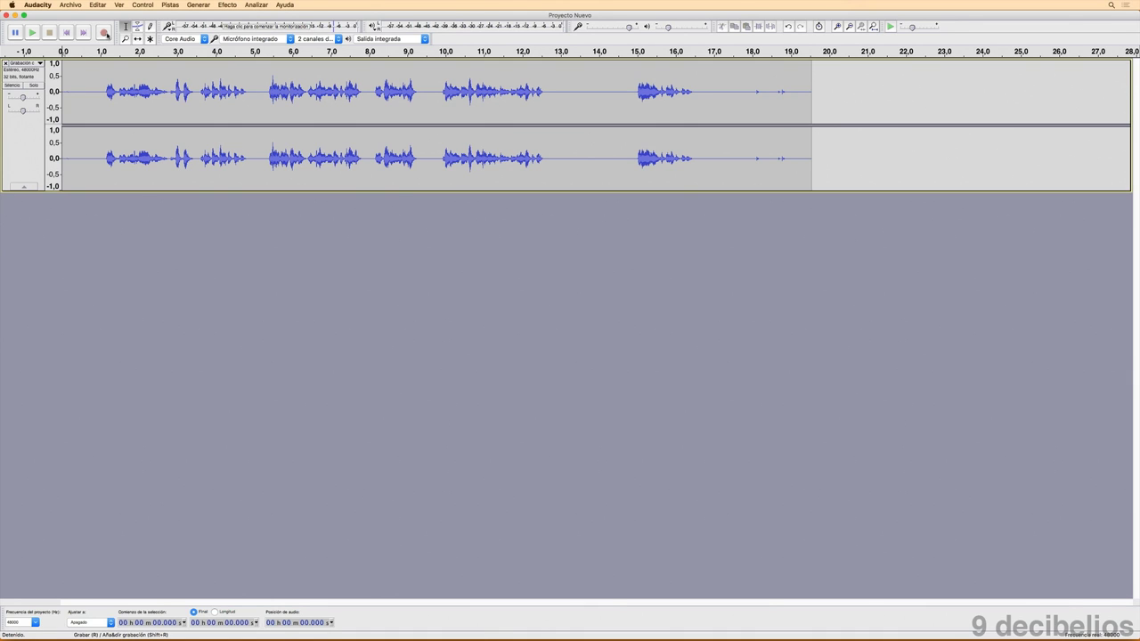
Append a take of about 11 seconds to the end of the existing track instead of recording on a new one
left_click(104, 33)
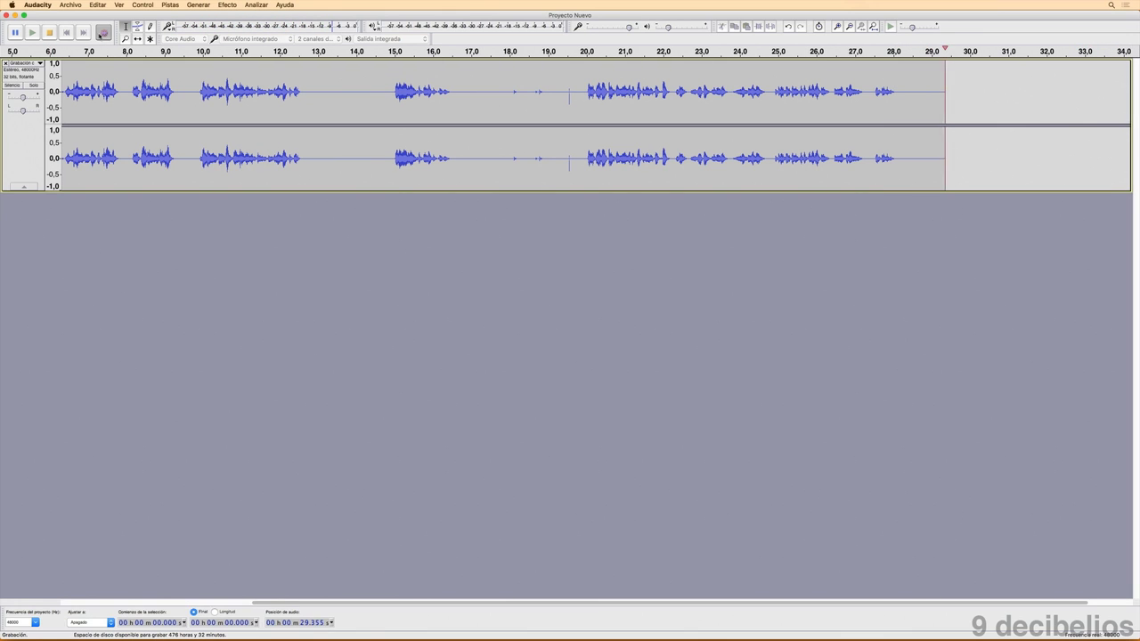
left_click(50, 33)
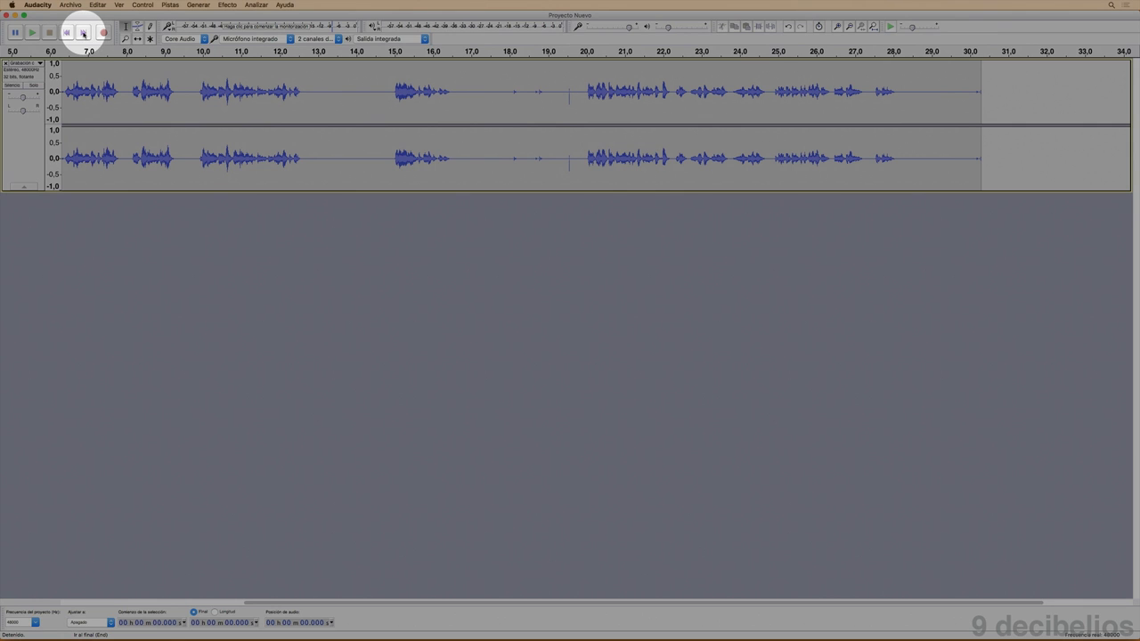
Place the cursor at the end of the first track and record a stereo take of about 14 seconds from there on a new track
left_click(83, 33)
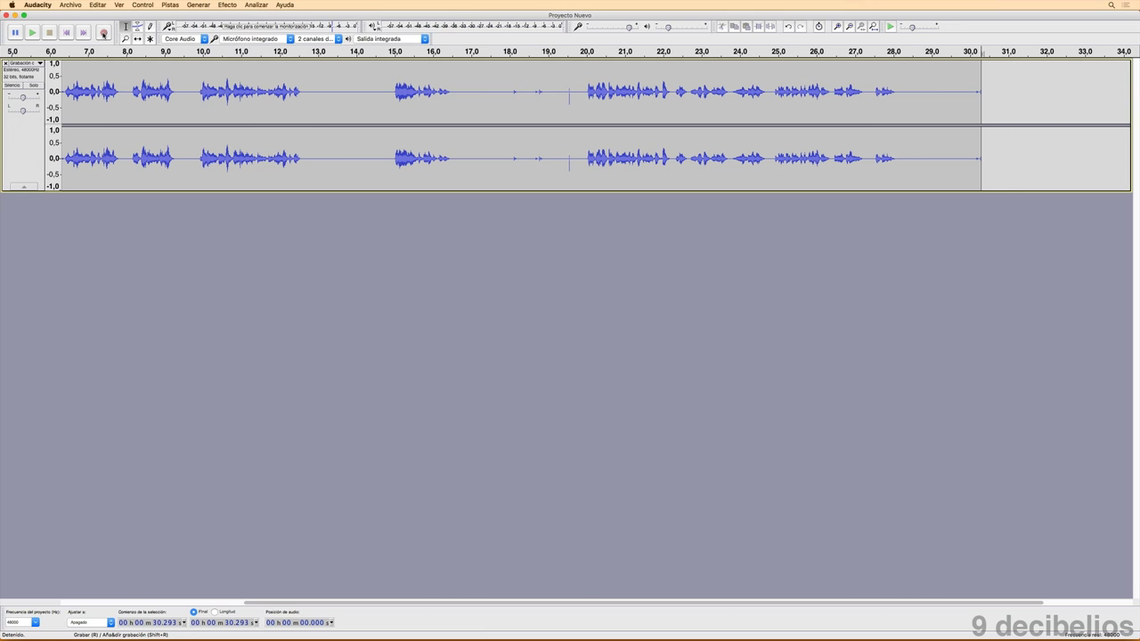
left_click(103, 33)
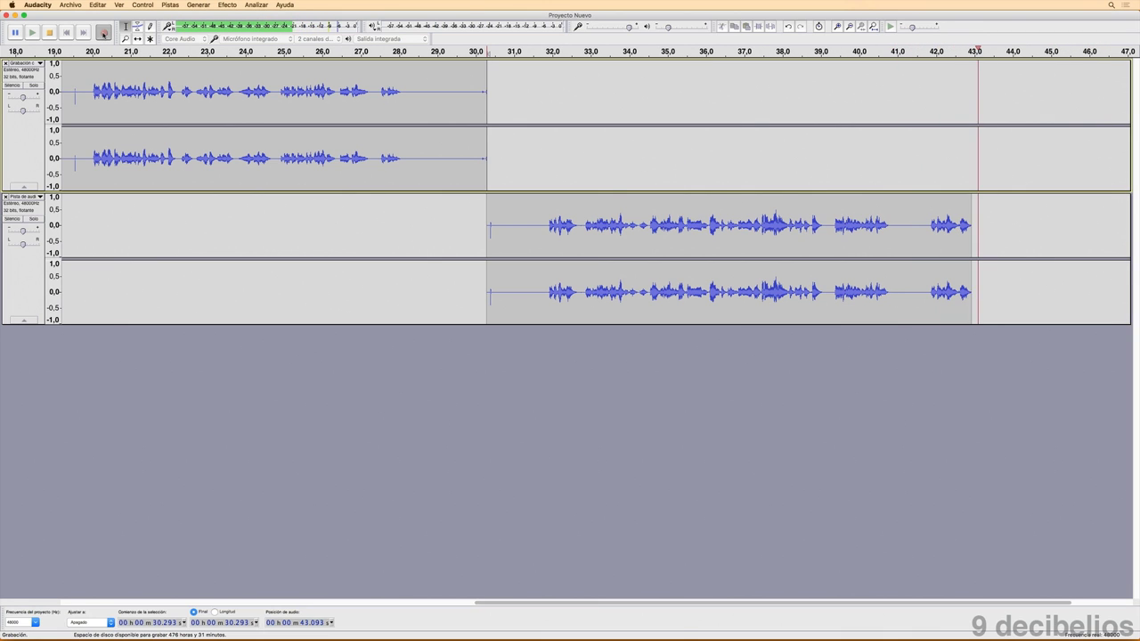
key("space")
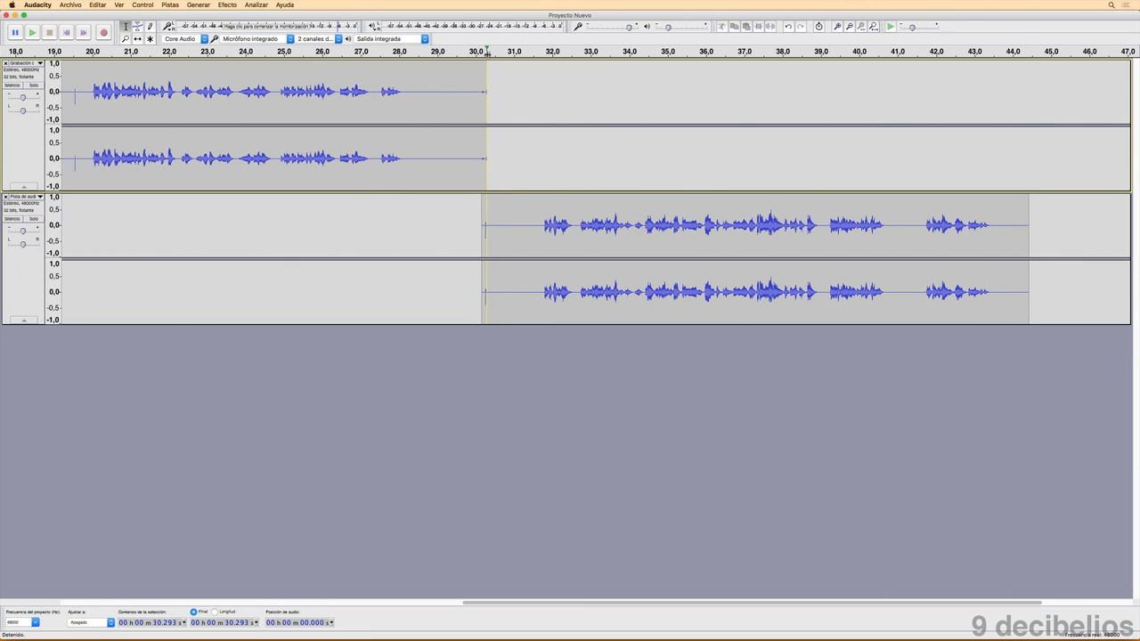
Set recording to 1 channel (mono) and record a take of about 15 seconds on a new track, starting at the end of the second track
key("End")
left_click(334, 39)
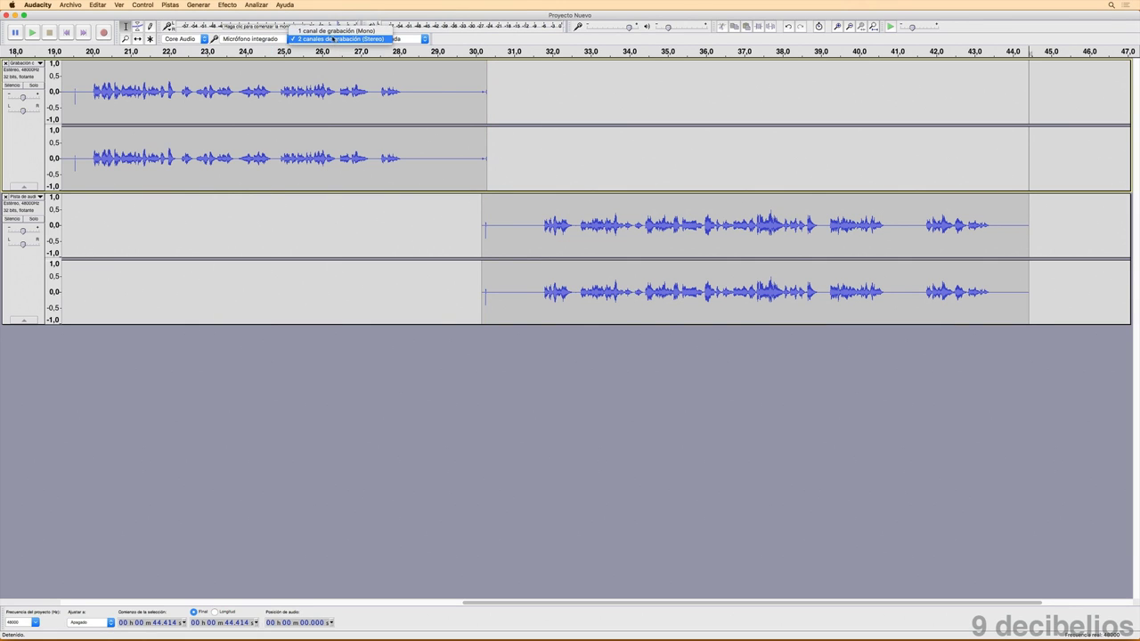
left_click(334, 30)
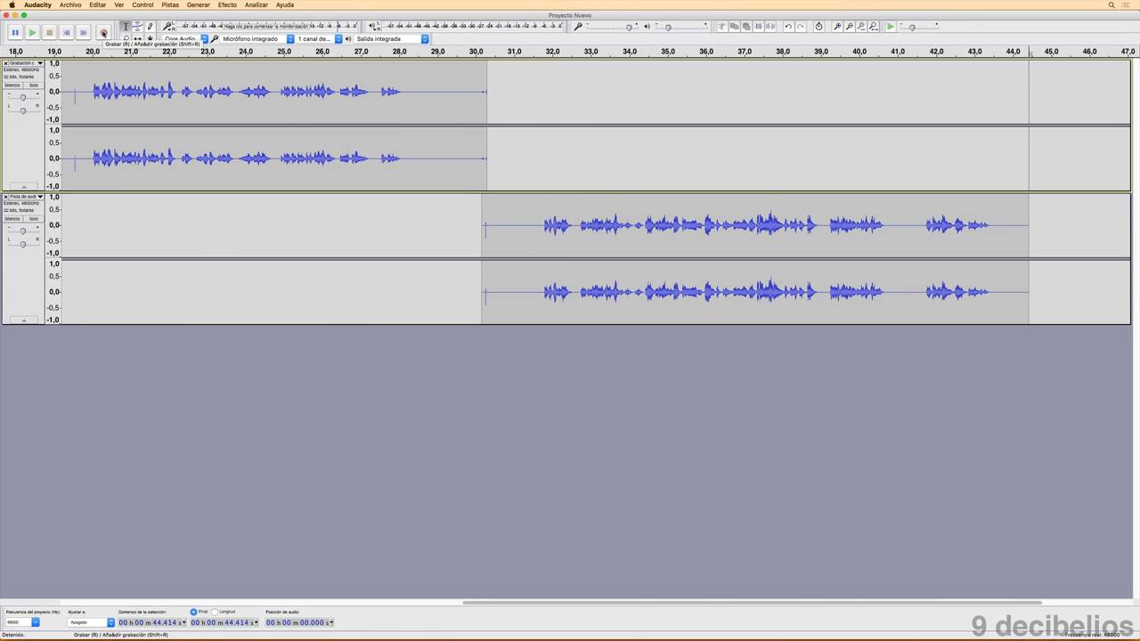
left_click(103, 33)
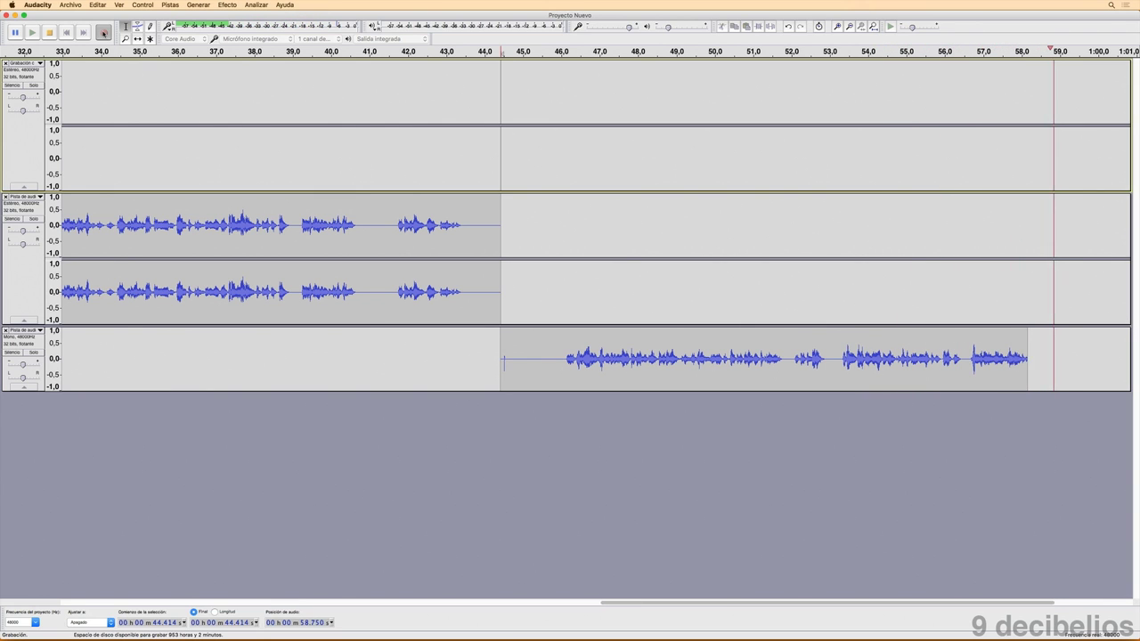
key("space")
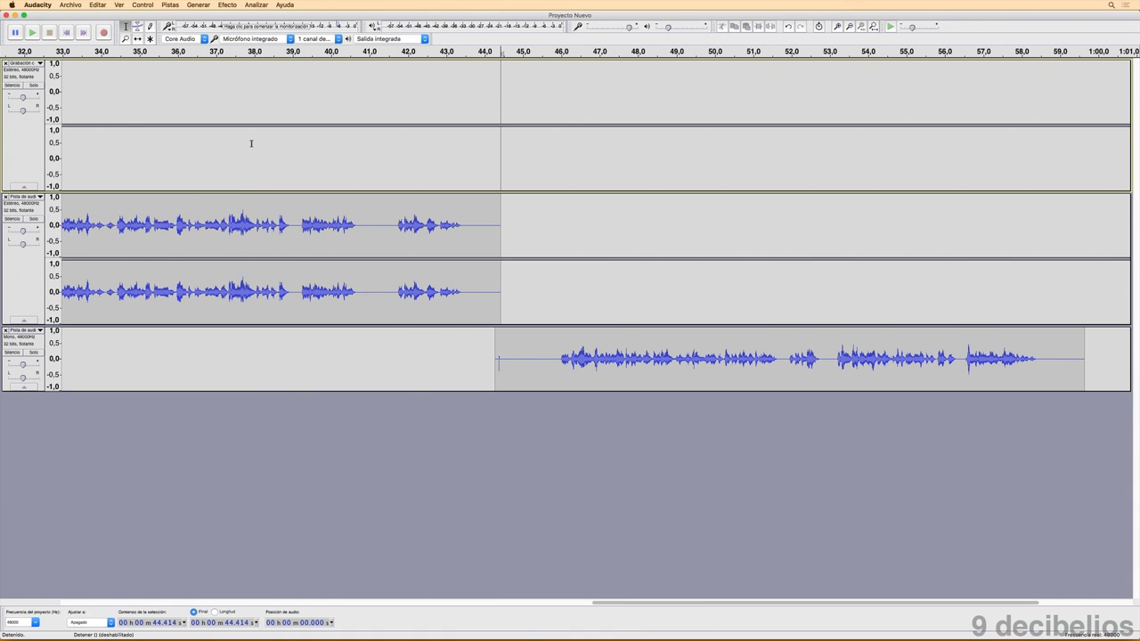
left_click(873, 27)
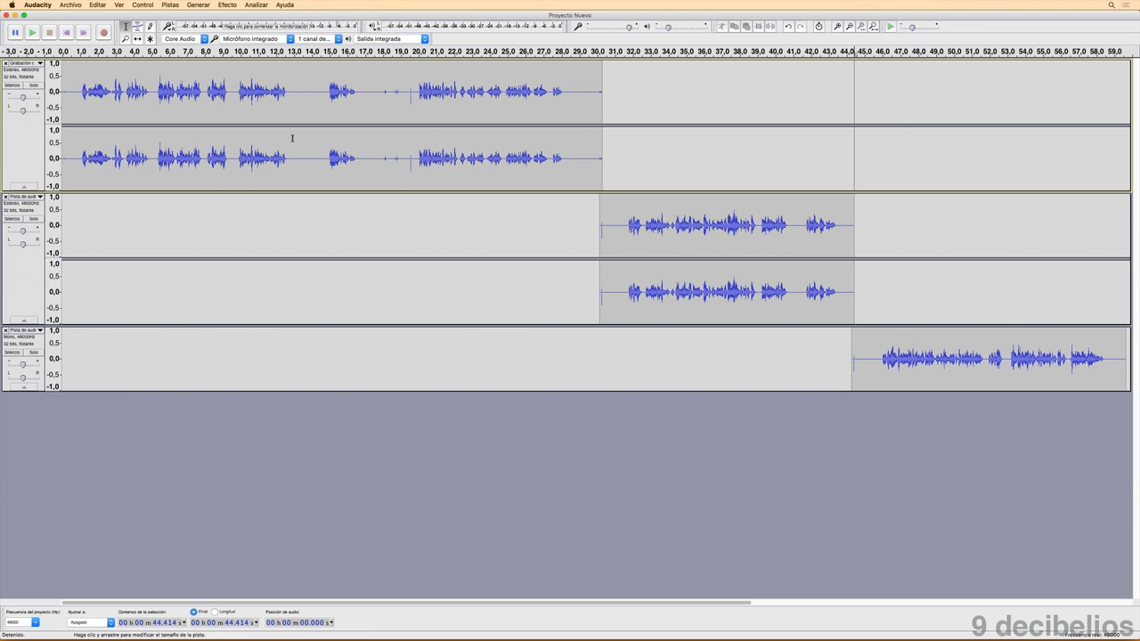
Convert the first and second stereo tracks to mono, one after the other
left_click(36, 144)
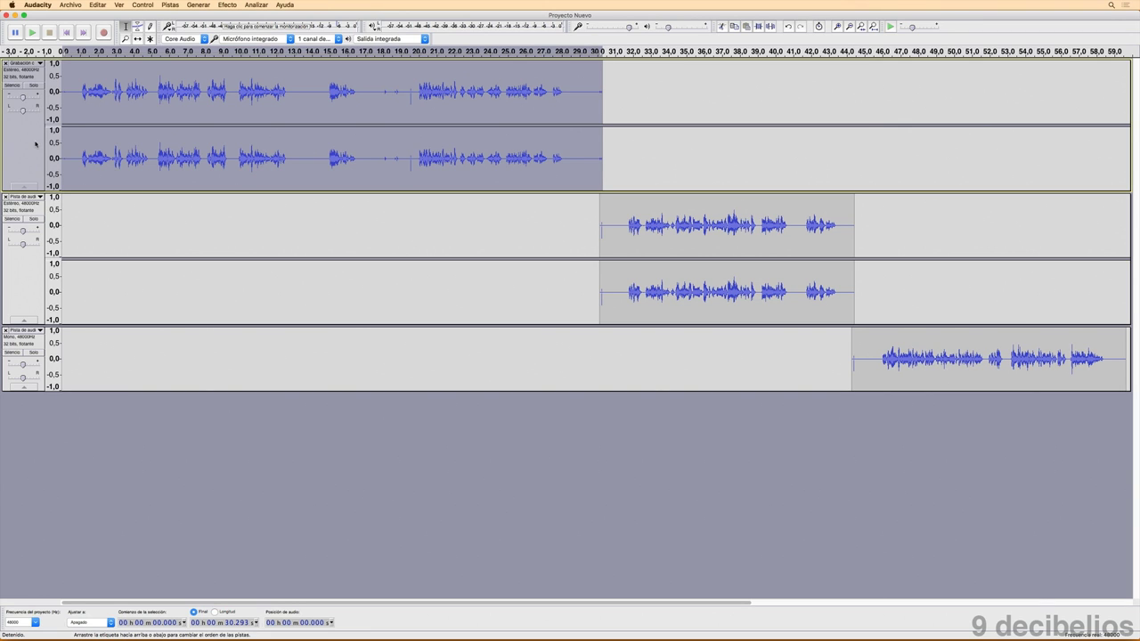
left_click(169, 4)
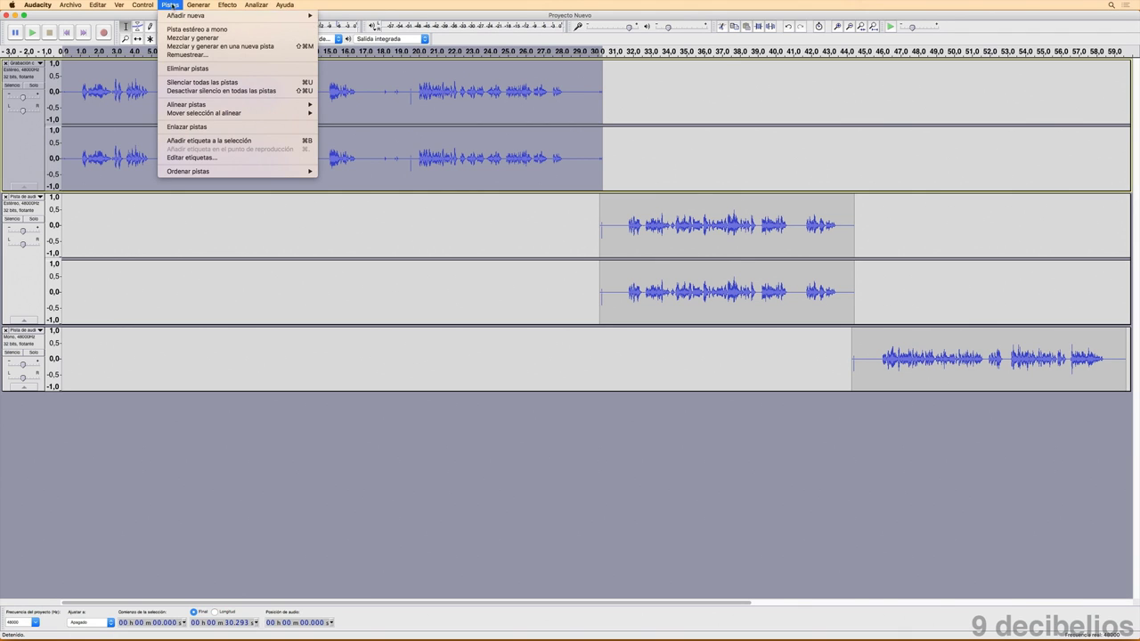
left_click(269, 29)
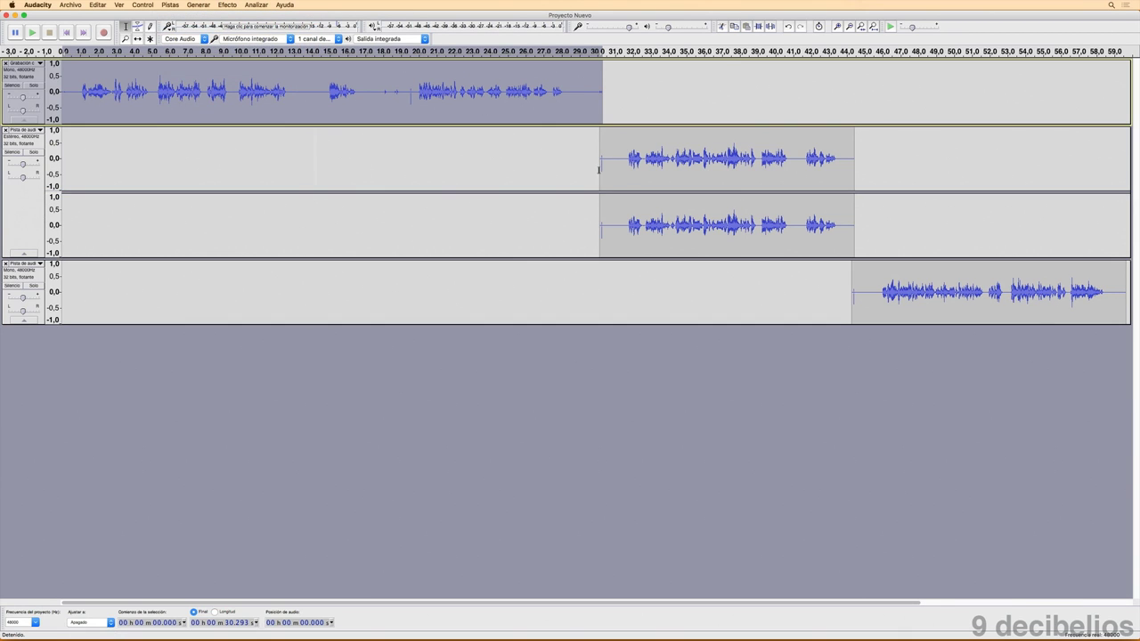
double_click(615, 169)
left_click(175, 4)
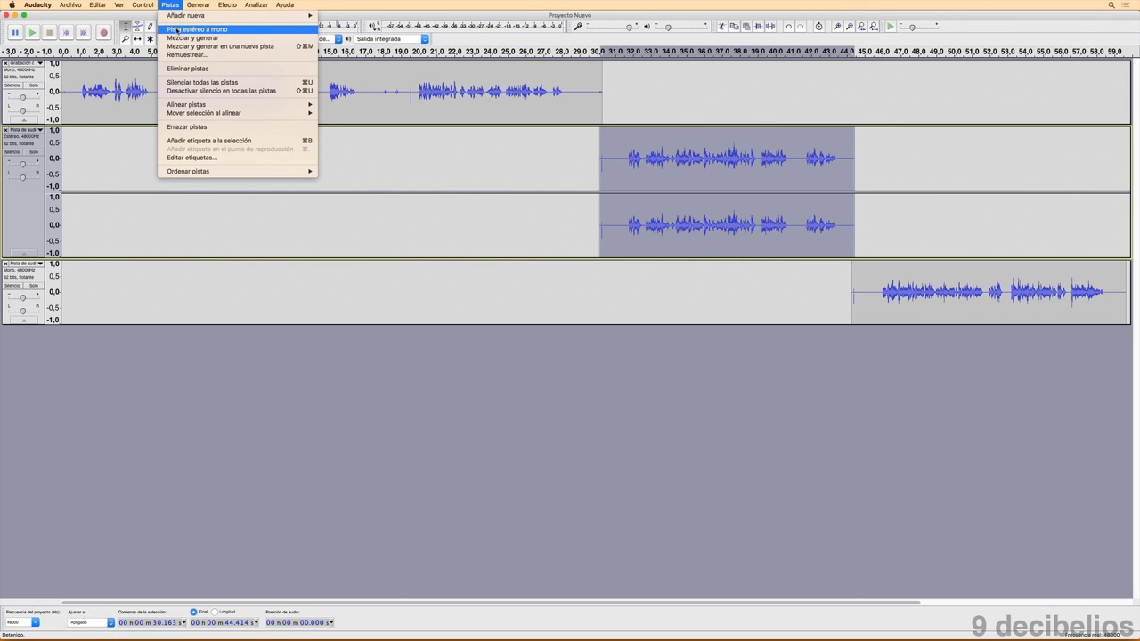
left_click(177, 29)
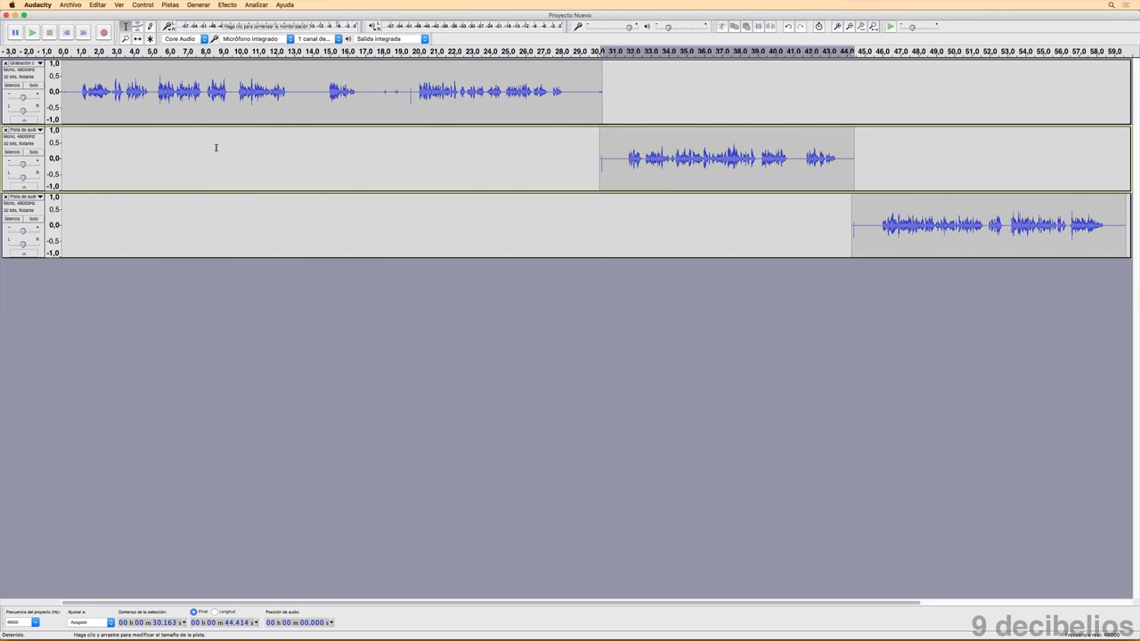
Save the project under the name Proyecto Nuevo as an Audacity project (*.aup) in the Proyecto Nuevo folder
left_click(72, 5)
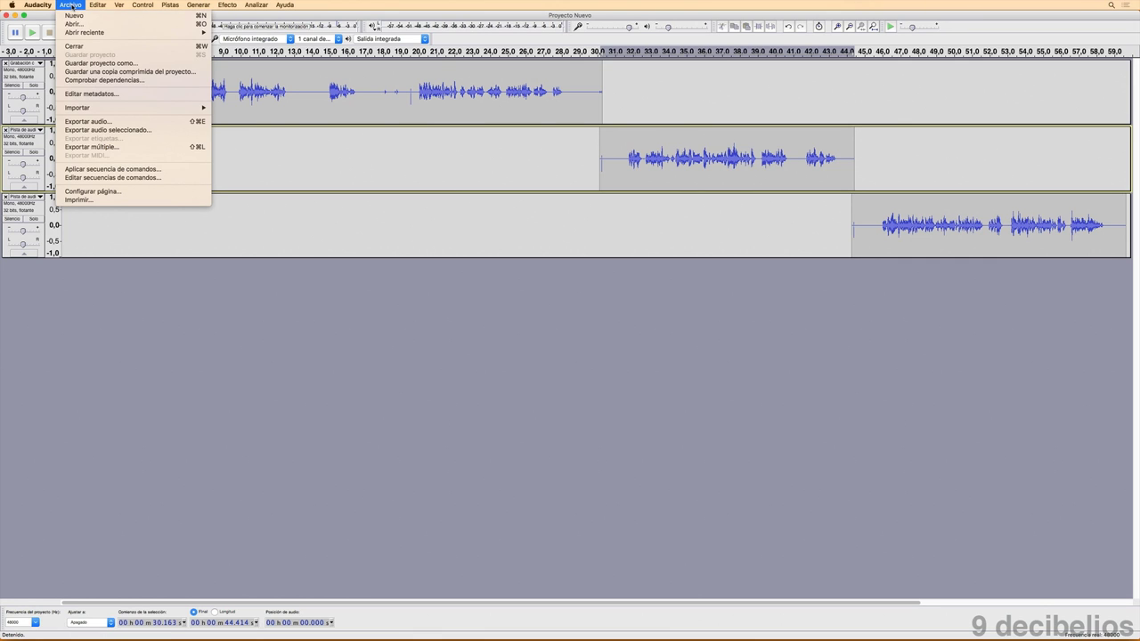
left_click(91, 64)
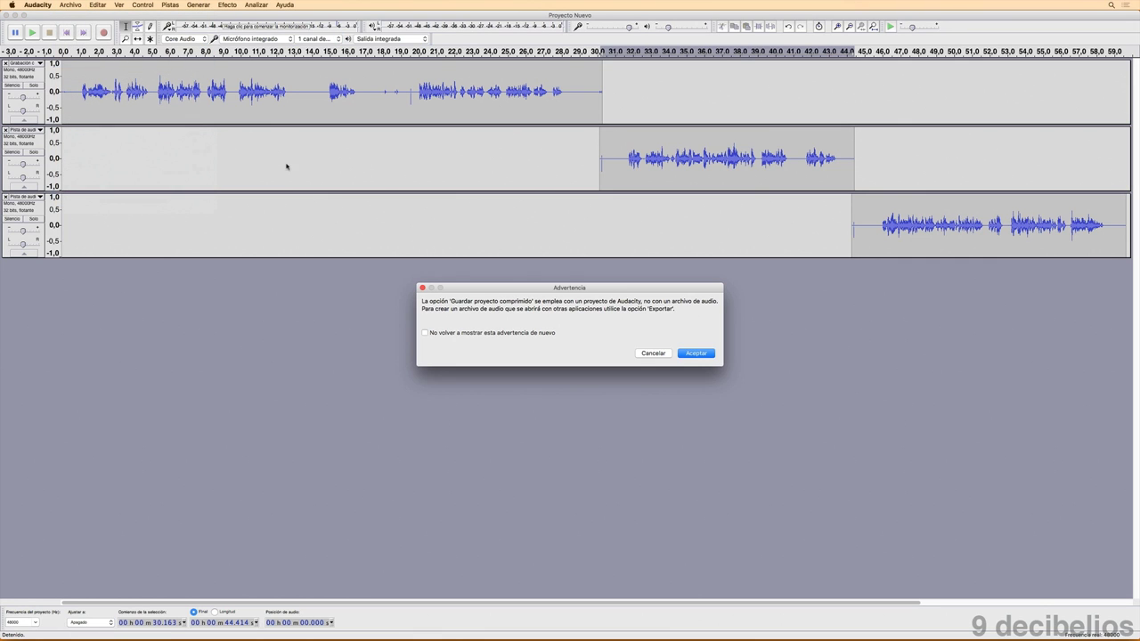
left_click(699, 353)
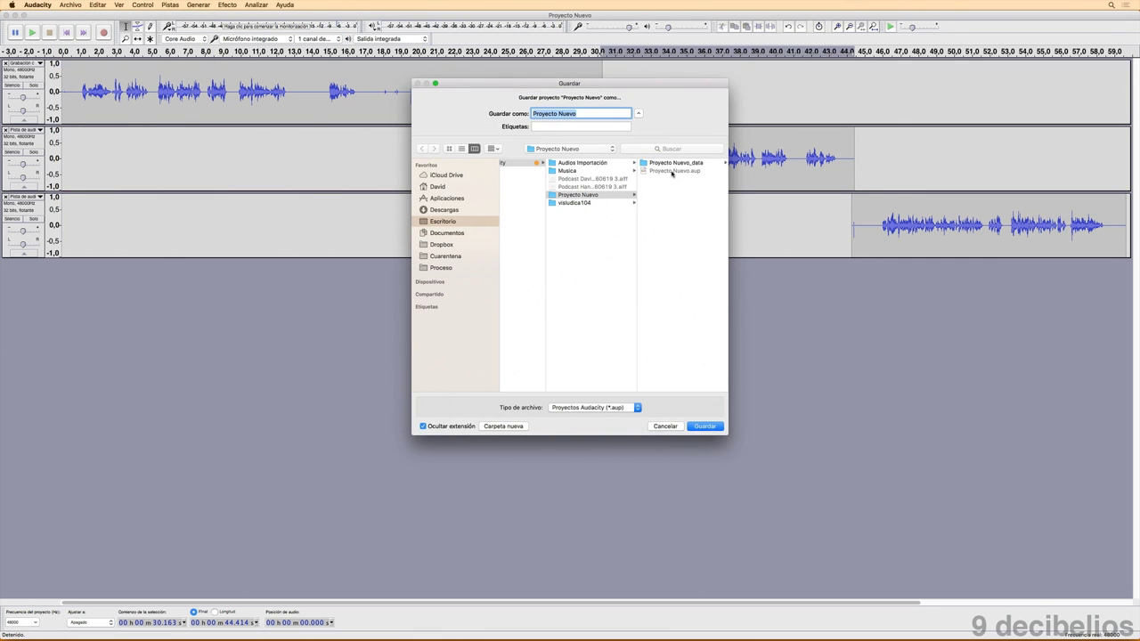
left_click(706, 427)
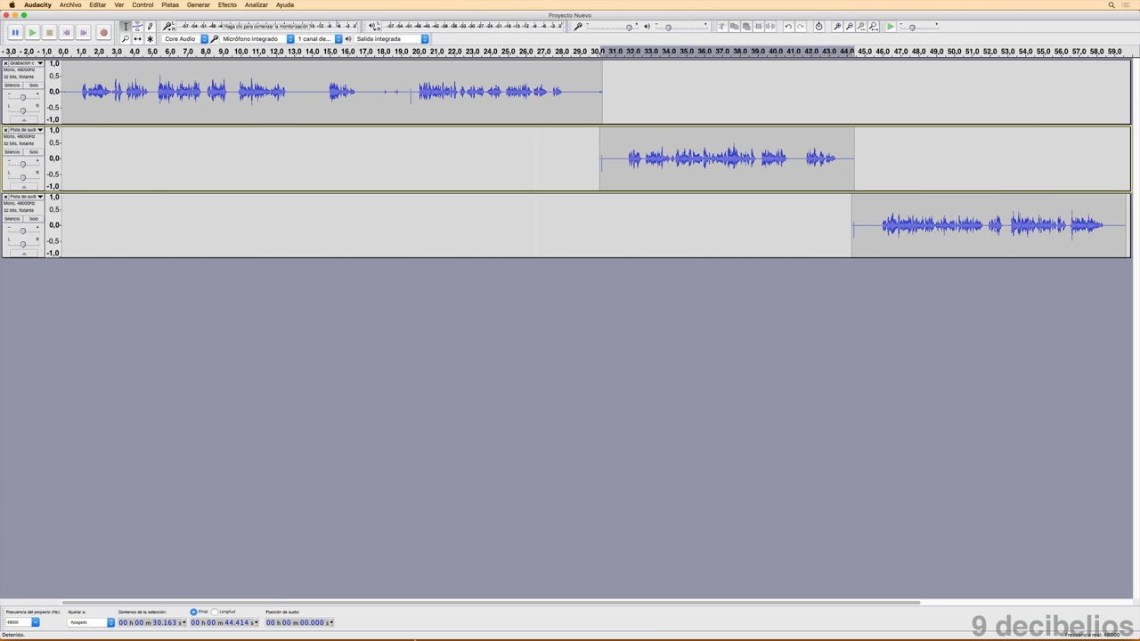
Locate Proyecto Nuevo.aup in the Proyecto Nuevo folder in Finder, close the open Audacity project window and reopen the project from that file
left_click(496, 626)
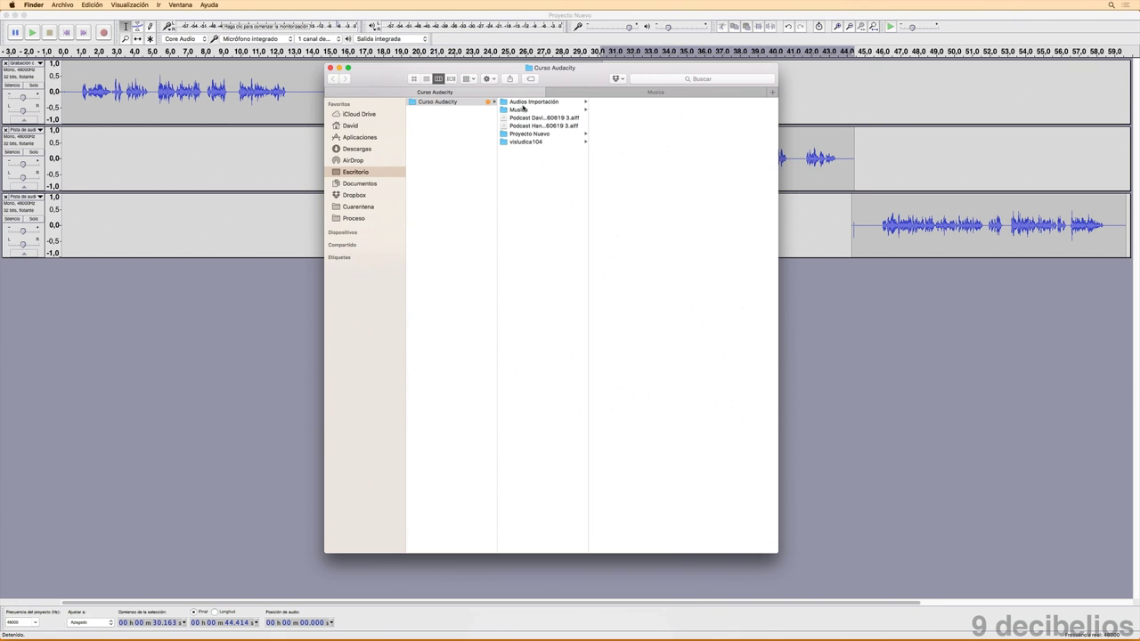
left_click(524, 136)
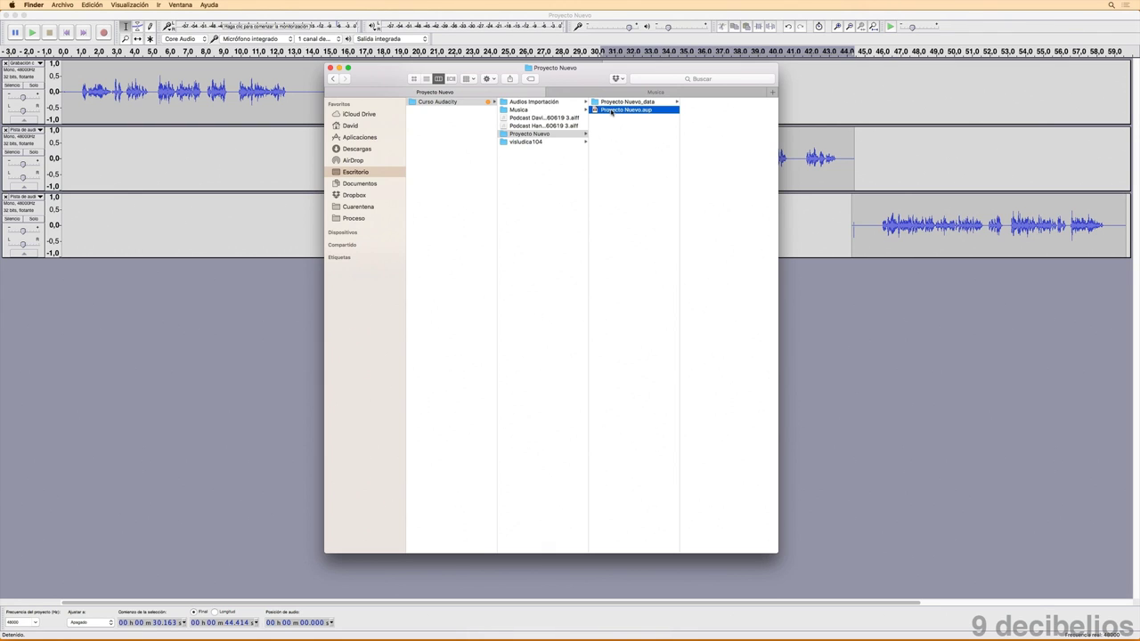
left_click(613, 111)
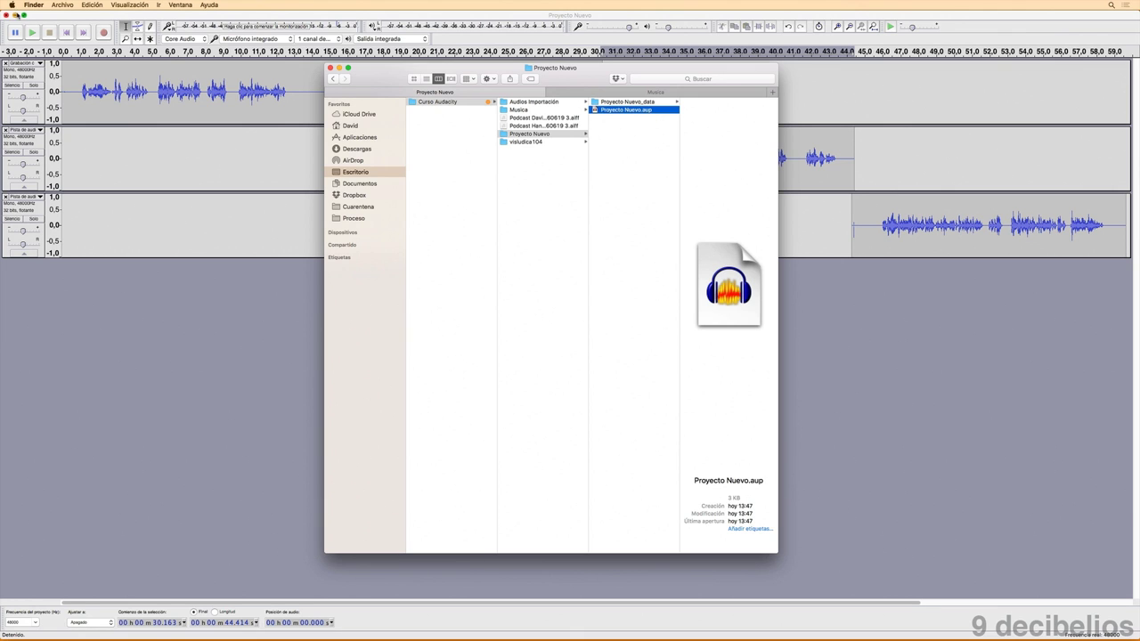
left_click(6, 15)
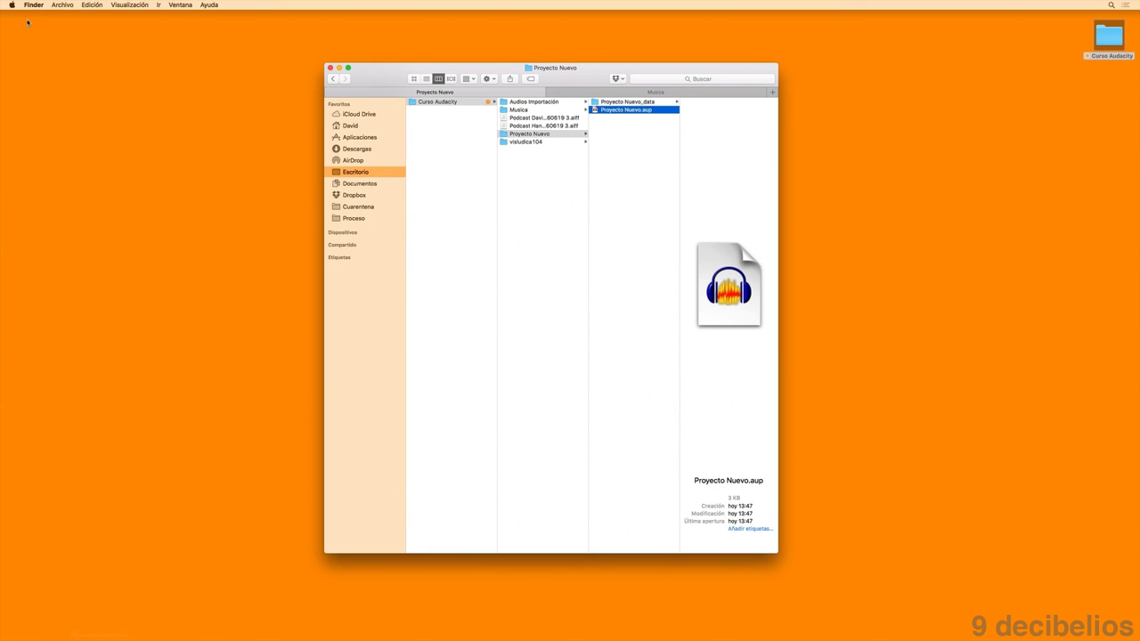
double_click(619, 110)
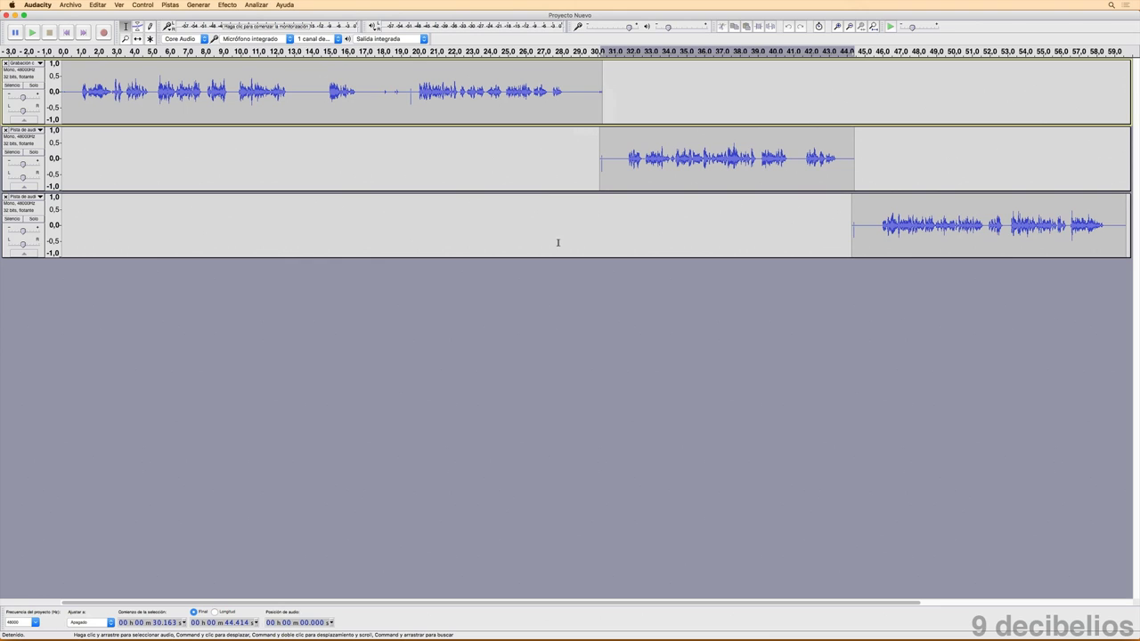